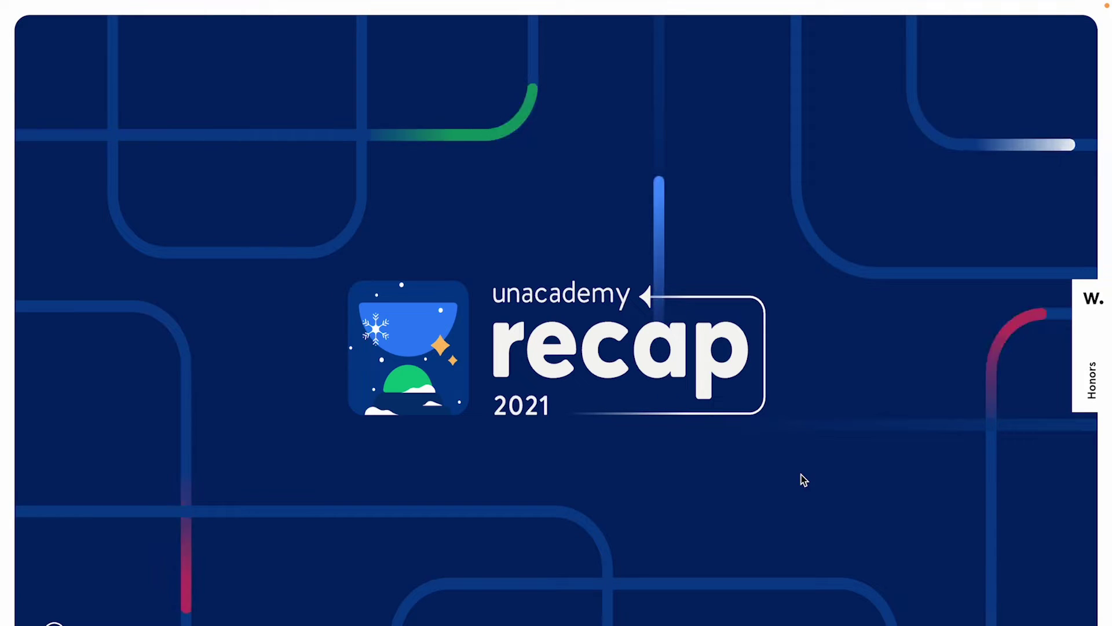
# Reload the Unacademy Recap 2021 page and examine its scroll-driven animations from the intro through the Planner section
pyautogui.press('F5')
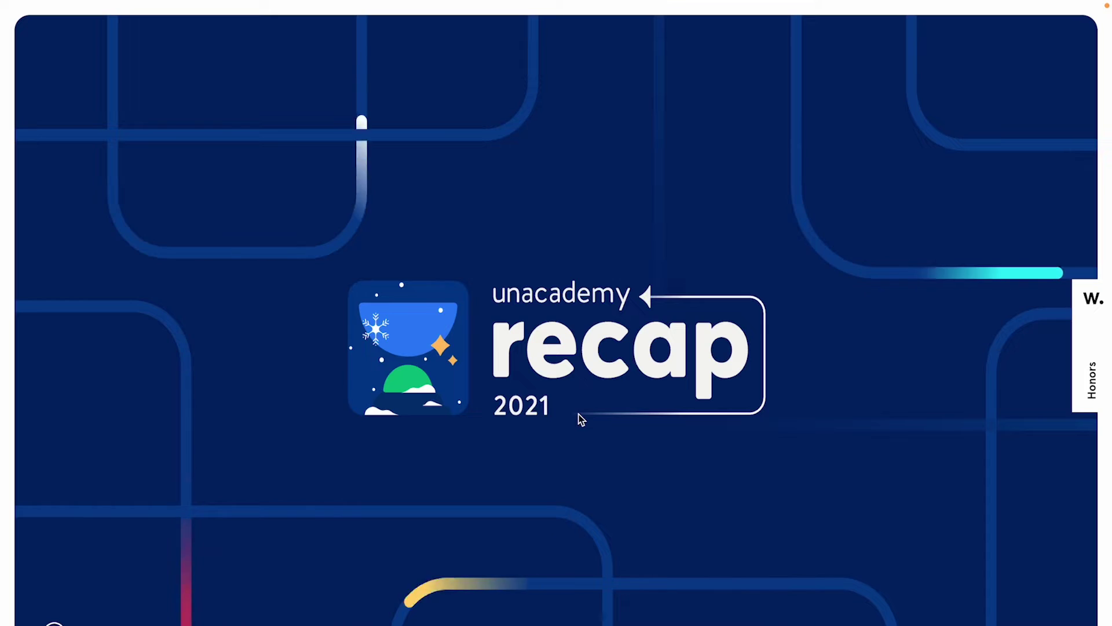
pyautogui.scroll(-5, 578, 412)
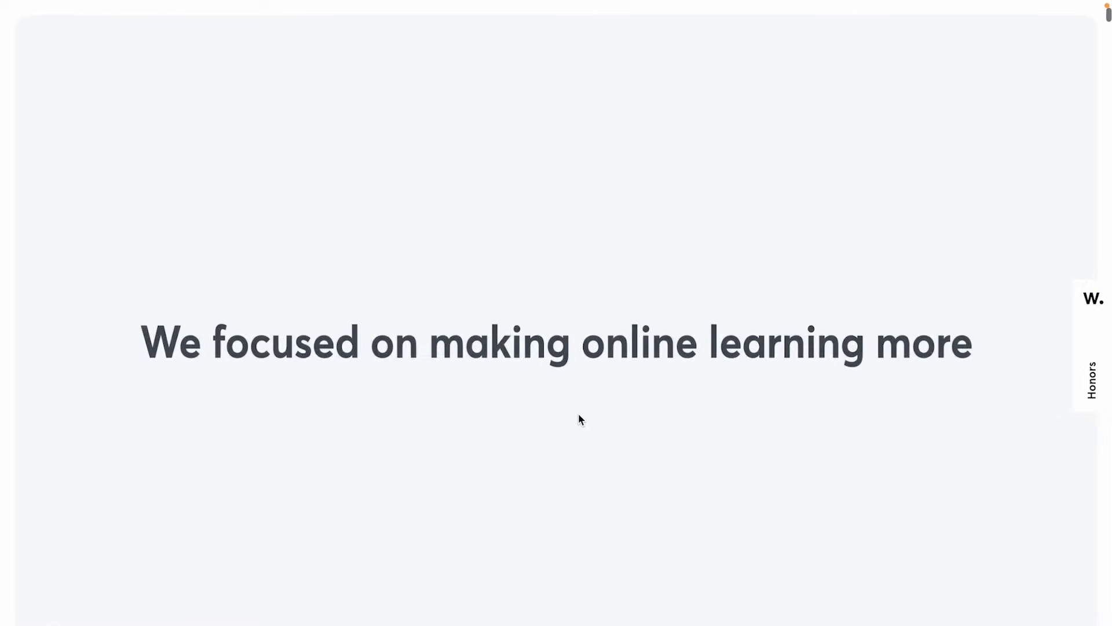
pyautogui.scroll(-2, 578, 413)
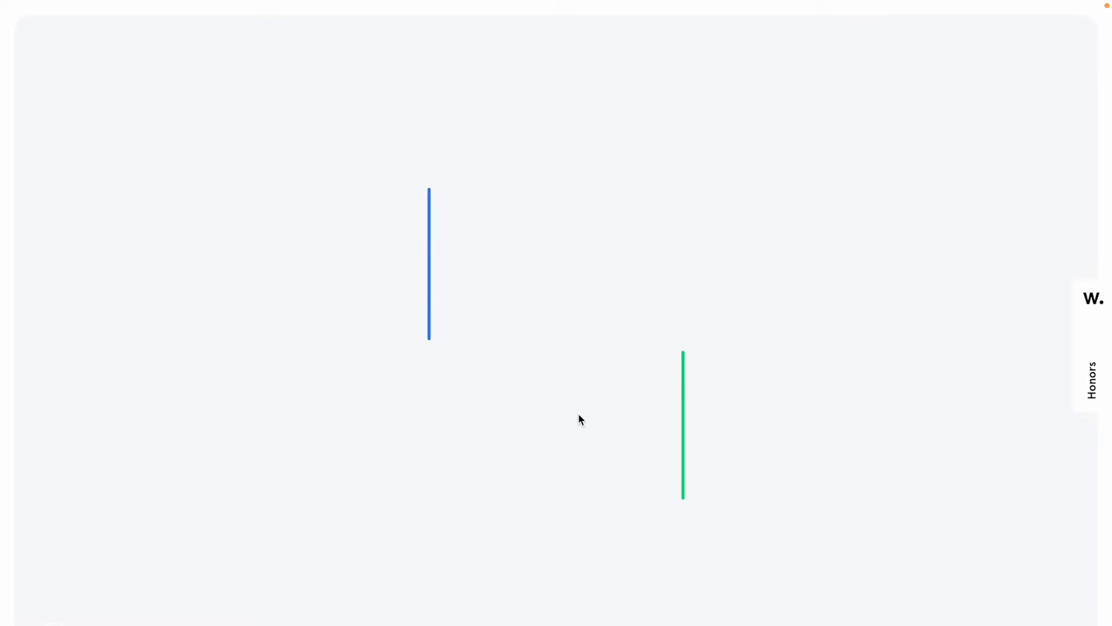
pyautogui.scroll(-5, 578, 413)
pyautogui.scroll(-3, 579, 414)
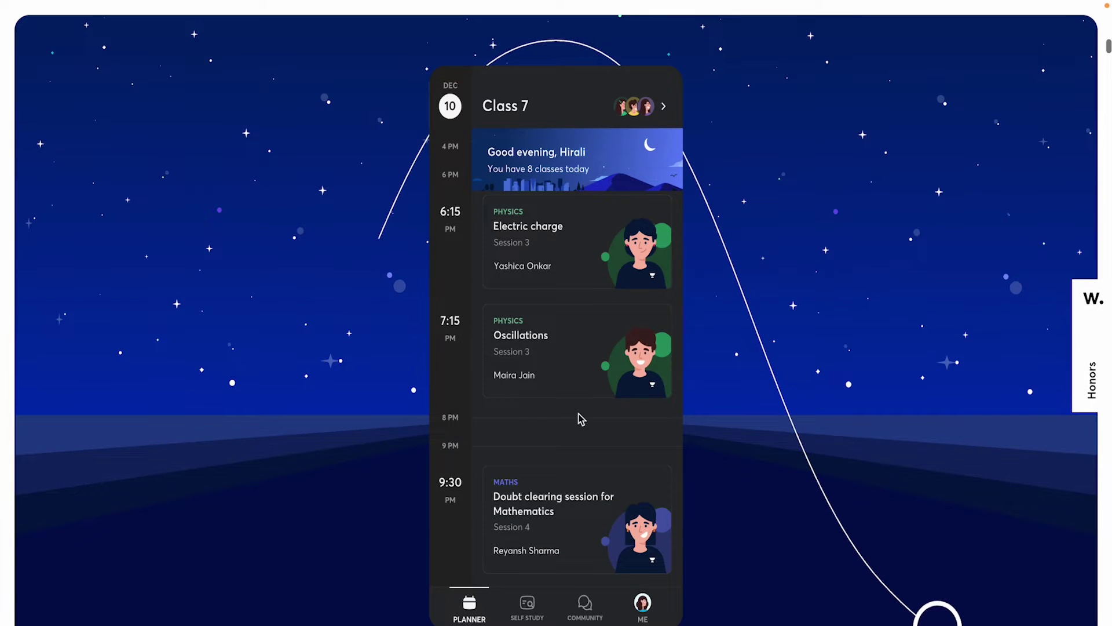
pyautogui.scroll(-5, 581, 418)
pyautogui.scroll(-10, 581, 419)
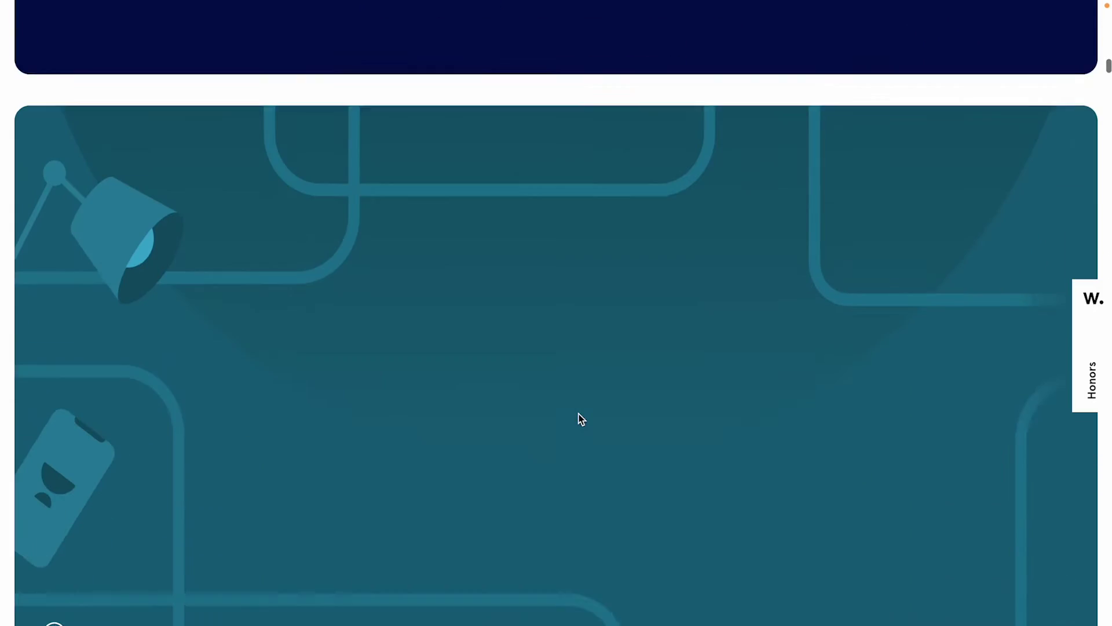
# Replay the animations between the Planner and own-pace learning sections, and inspect the Planner section's background element
pyautogui.scroll(2, 581, 418)
pyautogui.scroll(5, 580, 418)
pyautogui.scroll(-6, 579, 418)
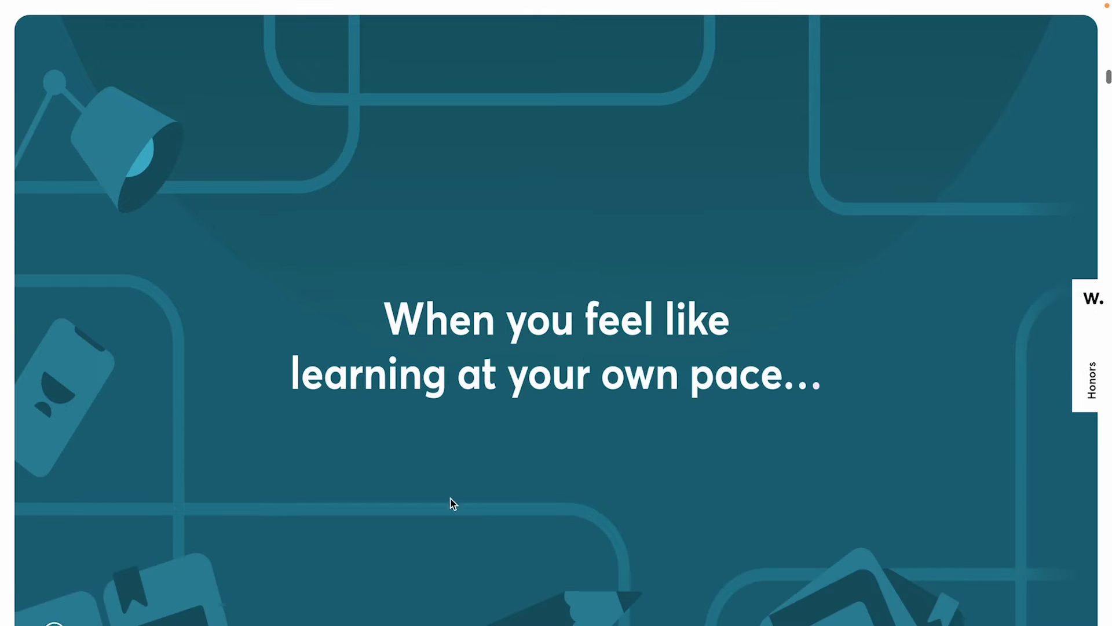
pyautogui.scroll(-3, 469, 414)
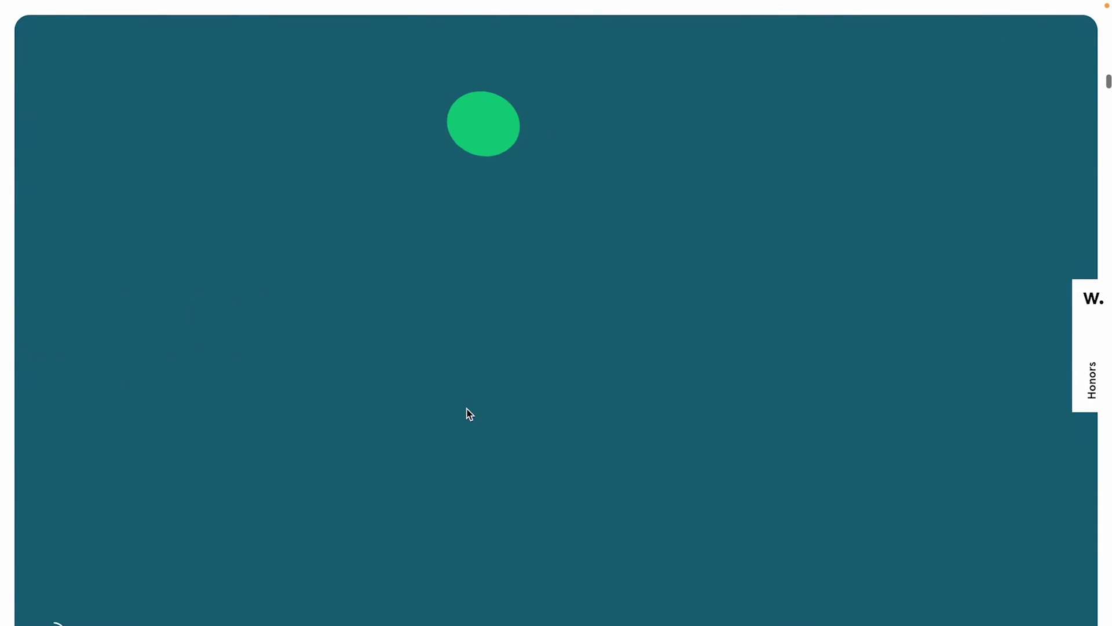
pyautogui.scroll(5, 470, 414)
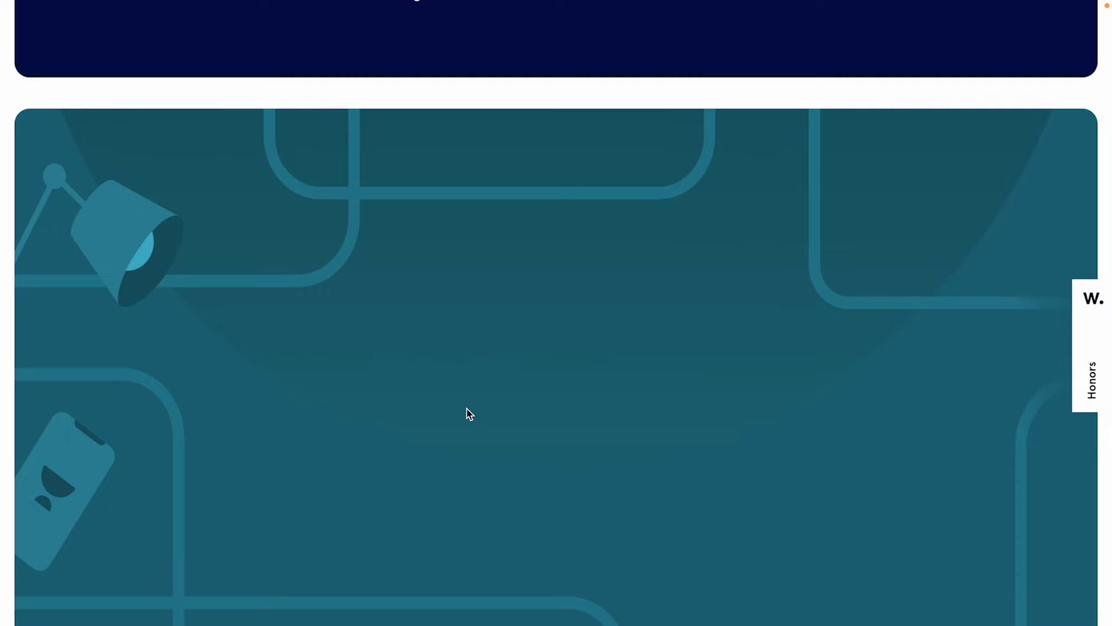
pyautogui.scroll(8, 469, 414)
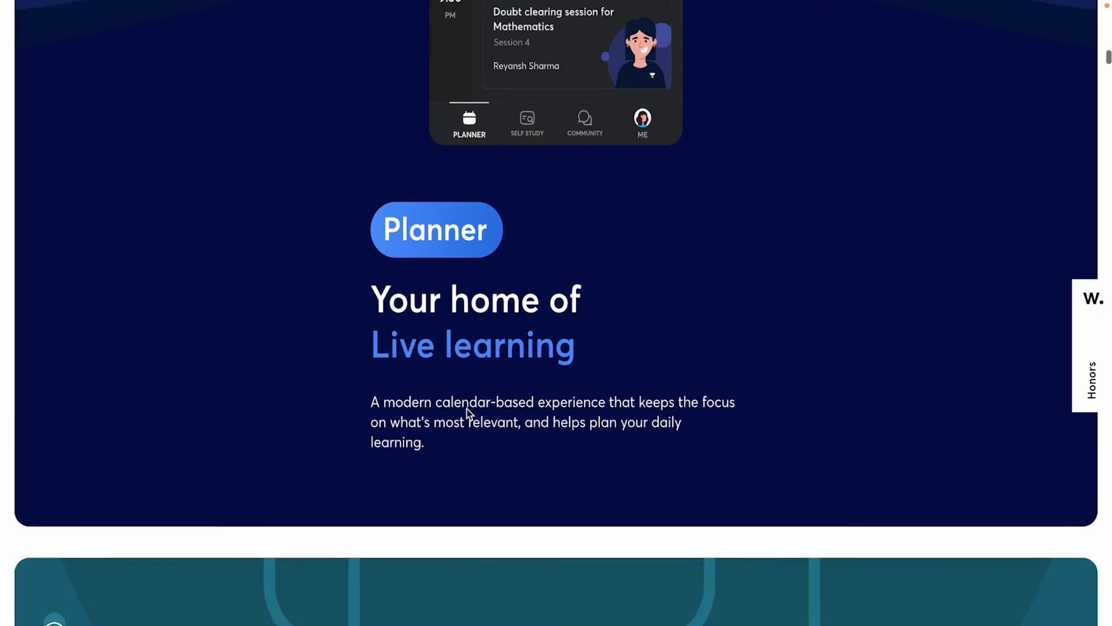
pyautogui.rightClick(236, 326)
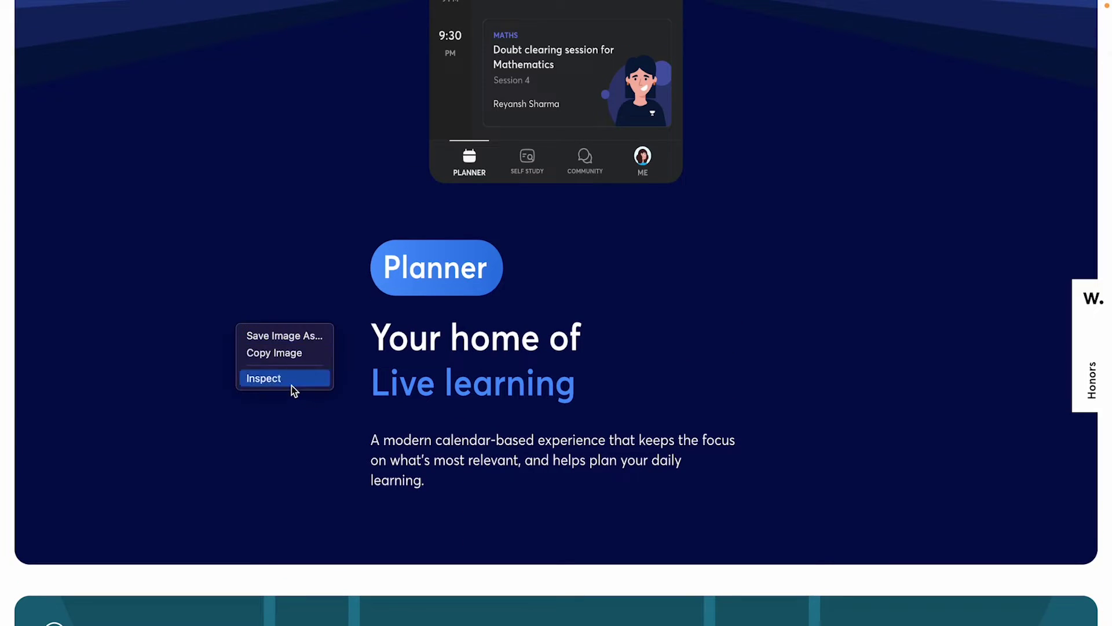
pyautogui.click(291, 385)
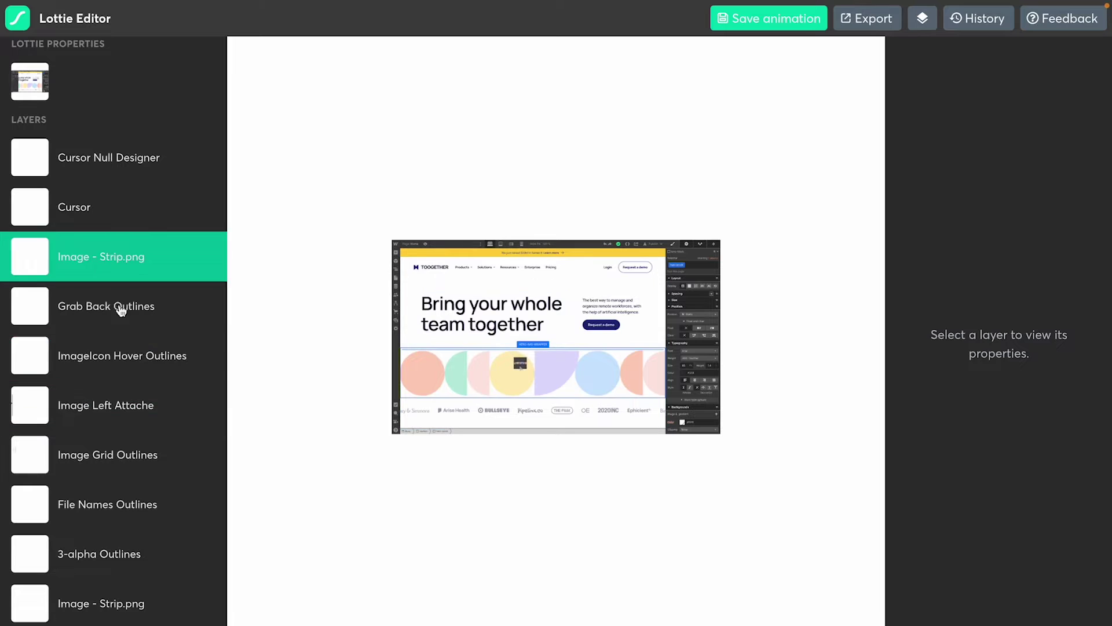
# Examine the animation's layer list in Lottie Editor, from the cursor layers past the gradient and spectrum layers
pyautogui.scroll(-5, 119, 270)
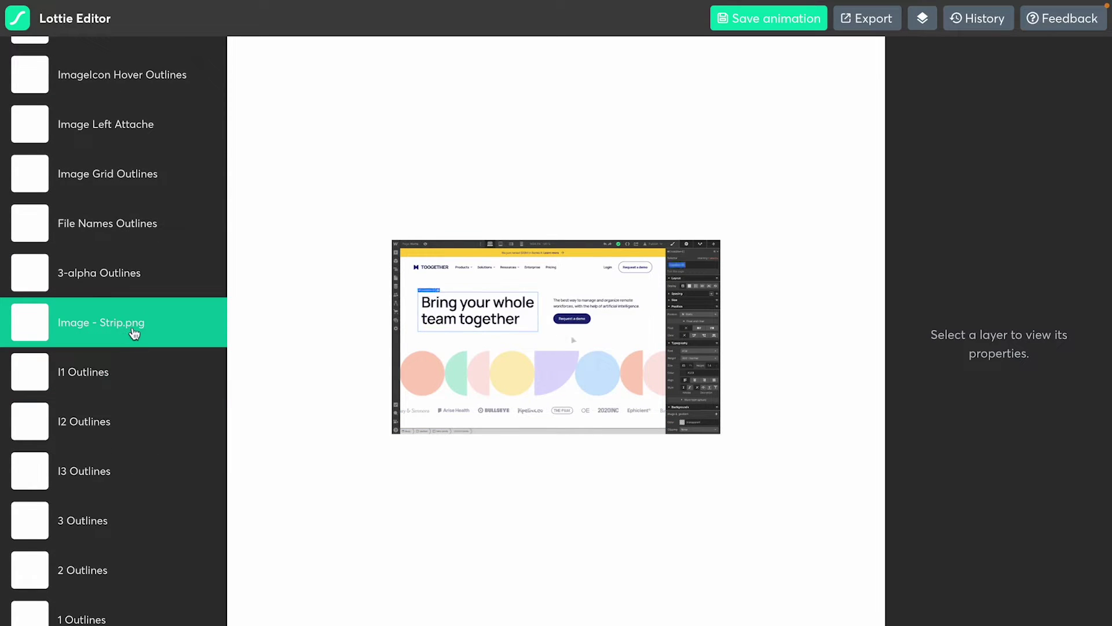
pyautogui.scroll(-16, 133, 333)
pyautogui.scroll(-4, 134, 333)
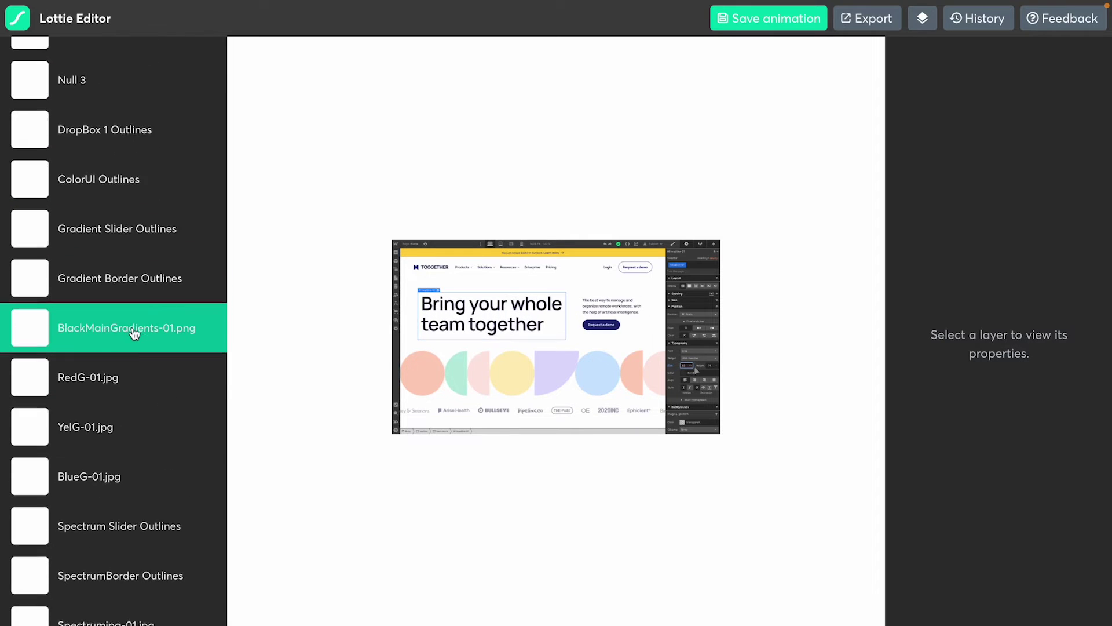
pyautogui.scroll(-7, 147, 326)
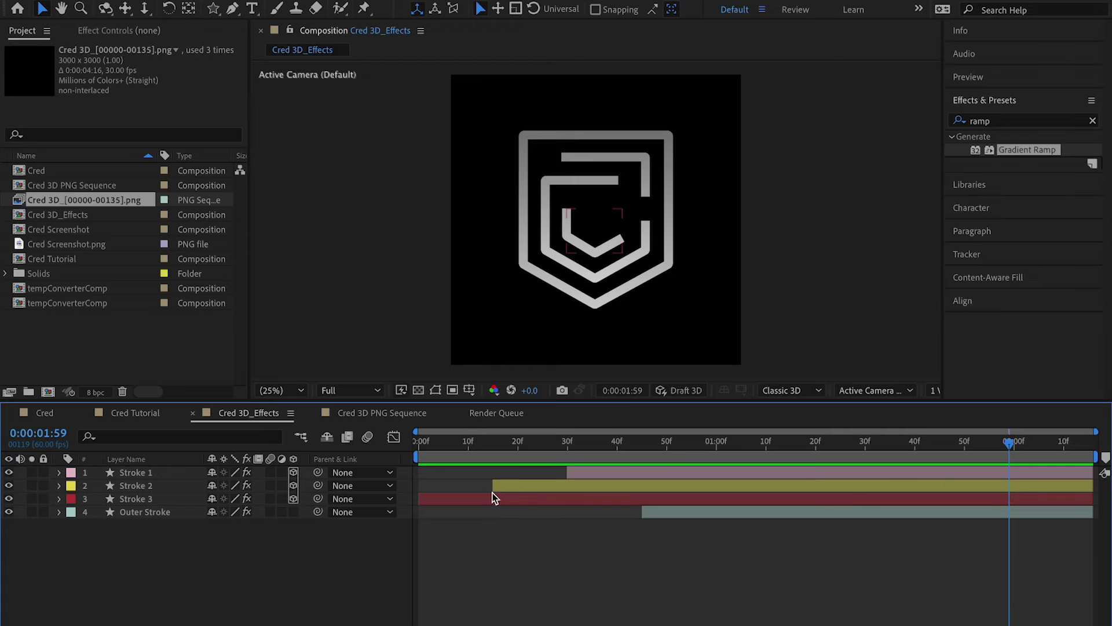
# Scrub through the Cred 3D_Effects composition in After Effects and preview the Cred Tutorial composition from its first frame
pyautogui.moveTo(421, 447); pyautogui.dragTo(689, 447)
pyautogui.click(135, 412)
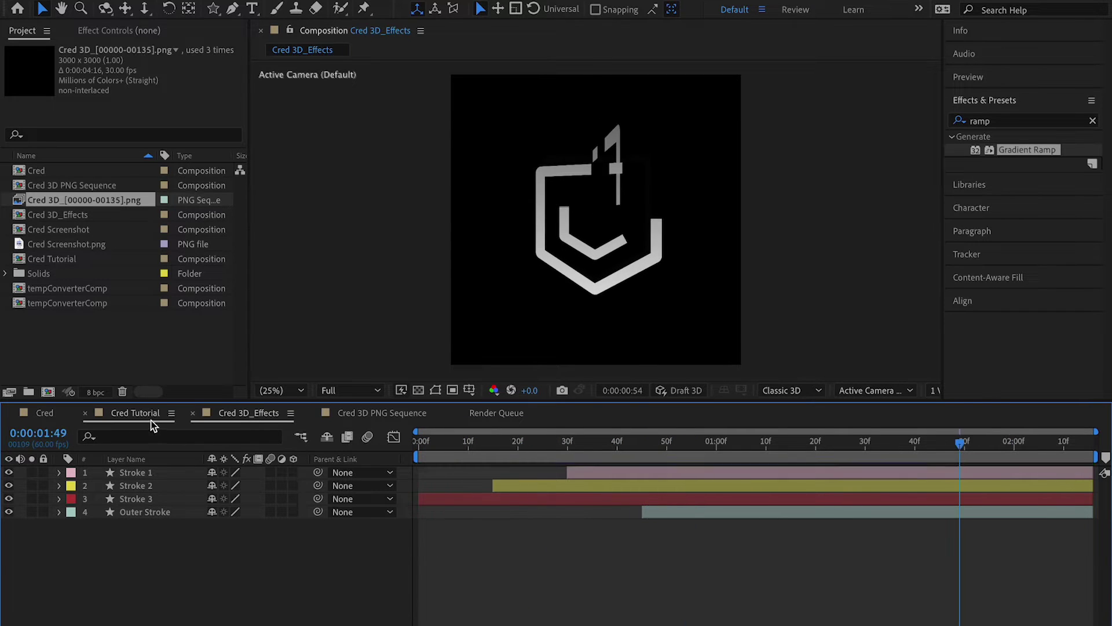
pyautogui.click(433, 445)
pyautogui.press('space')
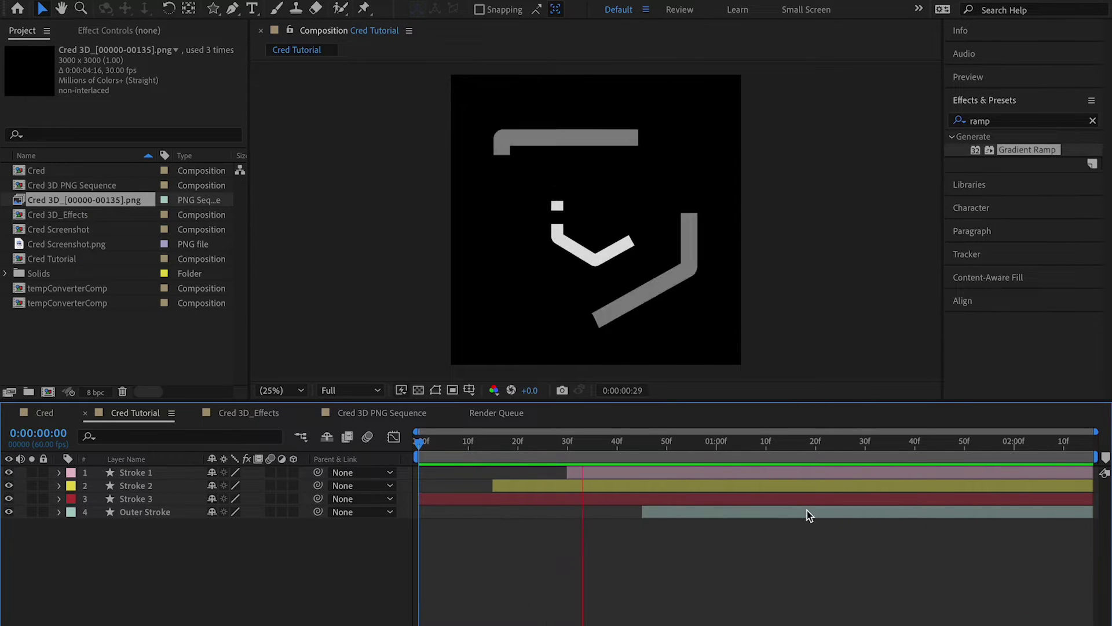
pyautogui.press('space')
# Preview the Cred 3D_Effects composition from its first frame and scrub to 0:00:00:34
pyautogui.click(245, 414)
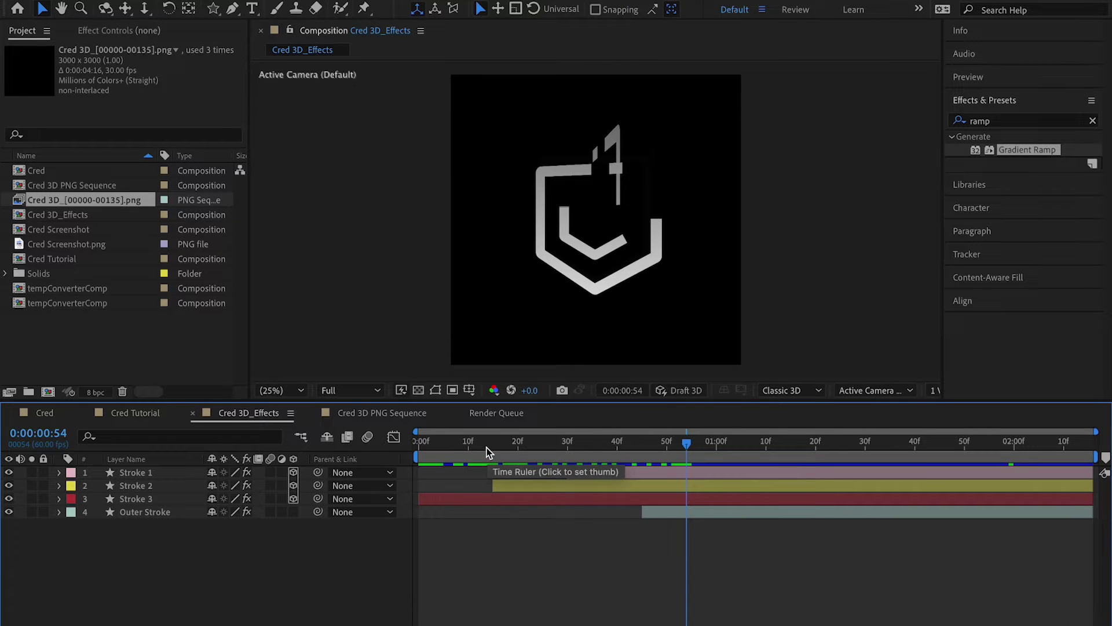
pyautogui.moveTo(522, 448); pyautogui.dragTo(411, 444)
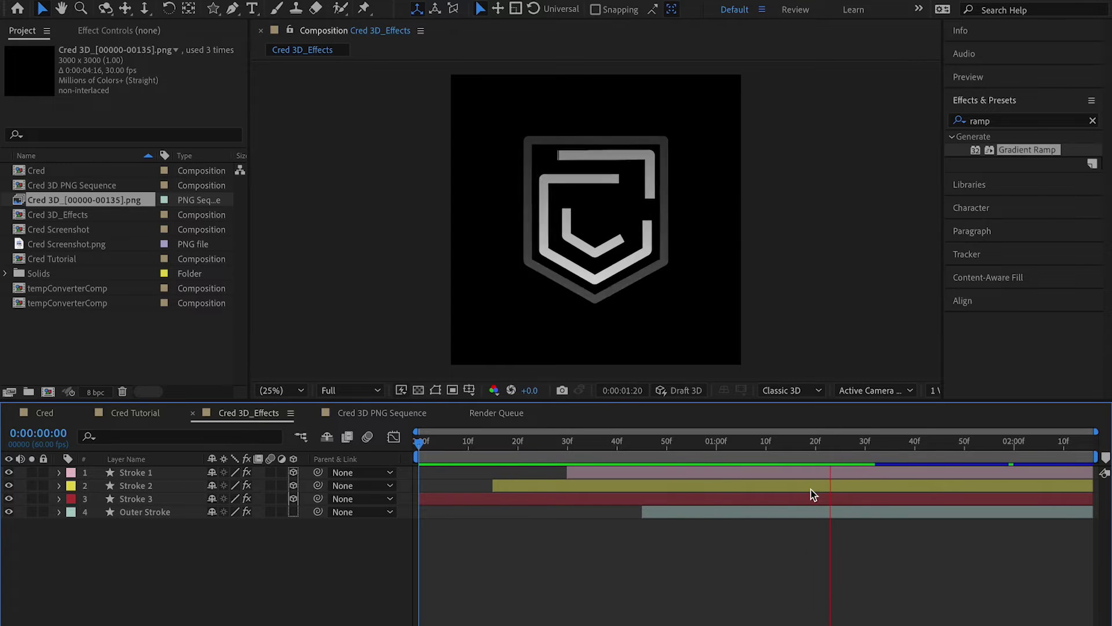
pyautogui.moveTo(538, 443)
pyautogui.mouseDown()
pyautogui.moveTo(471, 444)
pyautogui.moveTo(661, 445)
pyautogui.moveTo(536, 457)
pyautogui.moveTo(590, 455)
pyautogui.mouseUp()
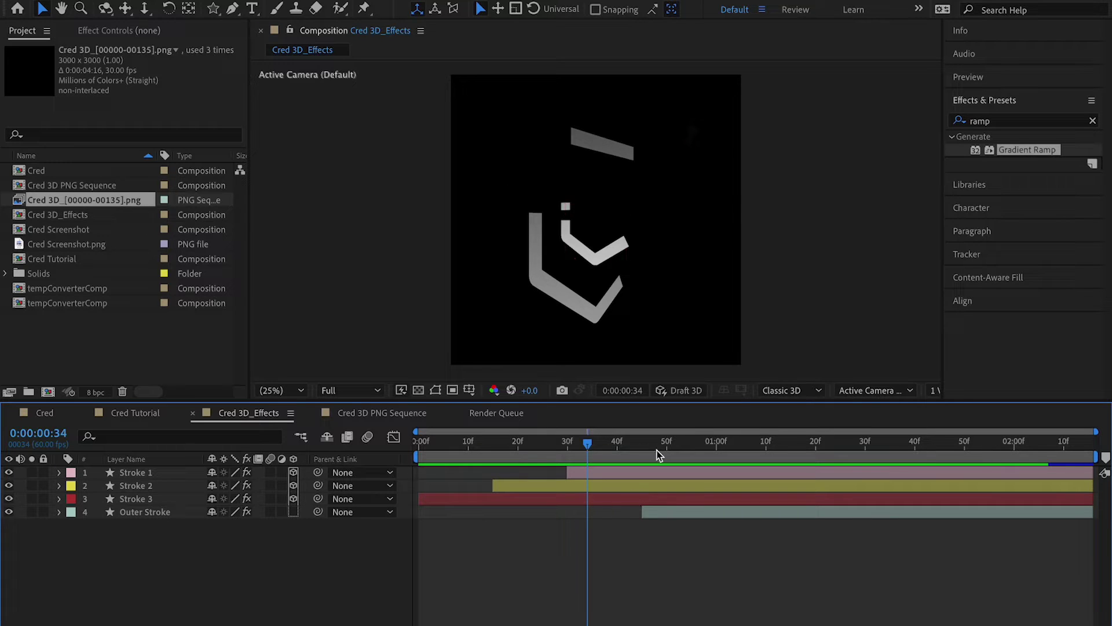
# Show the Gradient Ramp settings of the Stroke 1 layer, move the playhead to 0:00:02:07 and deselect the layer
pyautogui.click(181, 475)
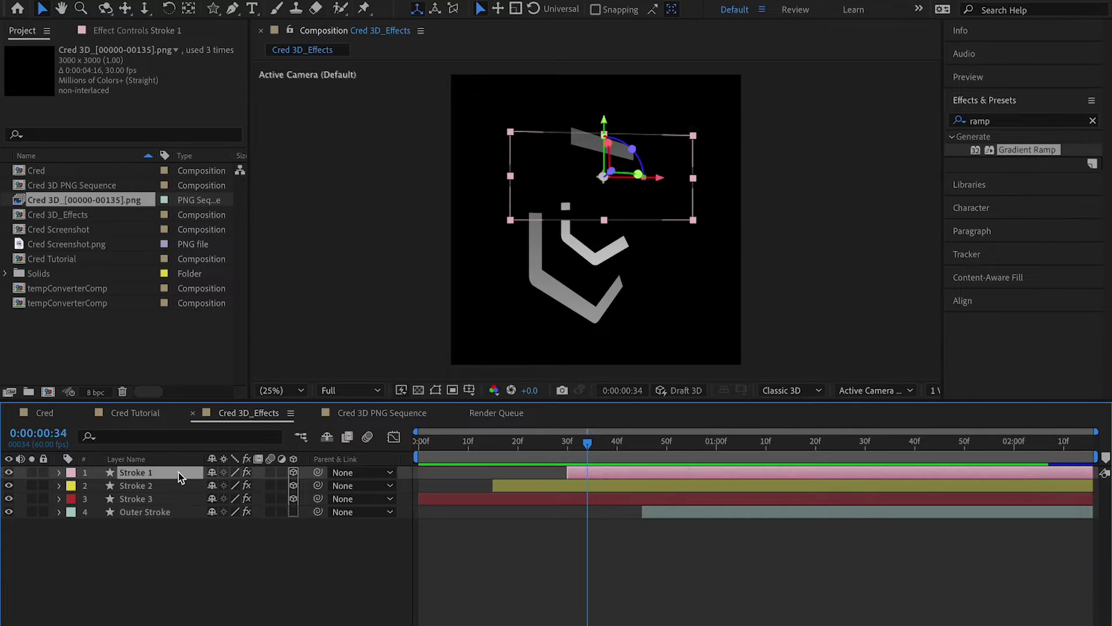
pyautogui.click(127, 30)
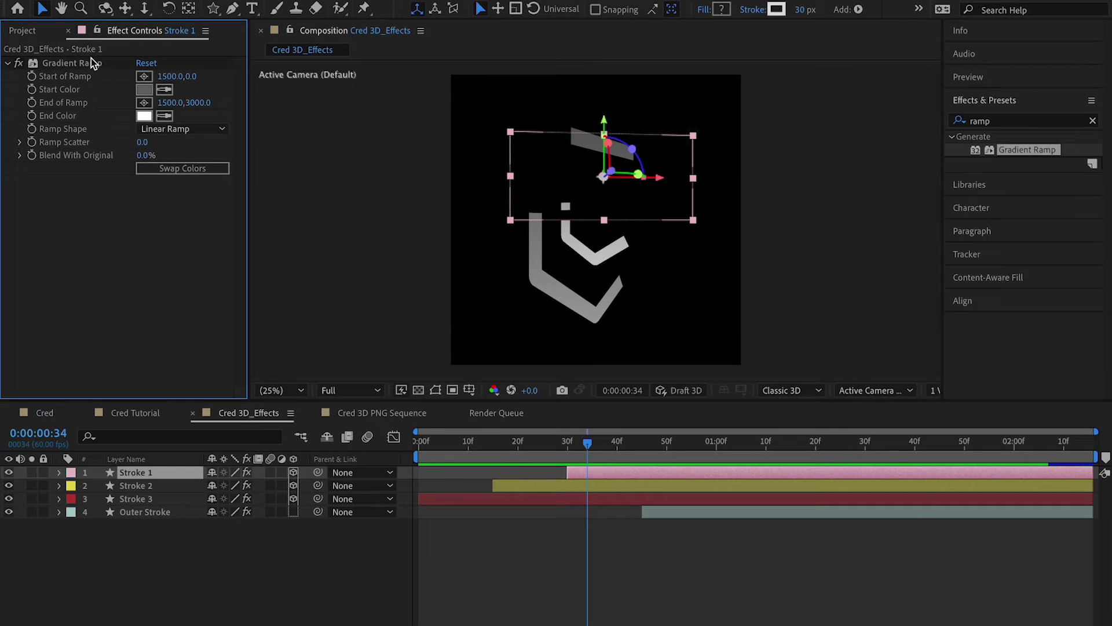
pyautogui.click(1048, 450)
pyautogui.click(842, 586)
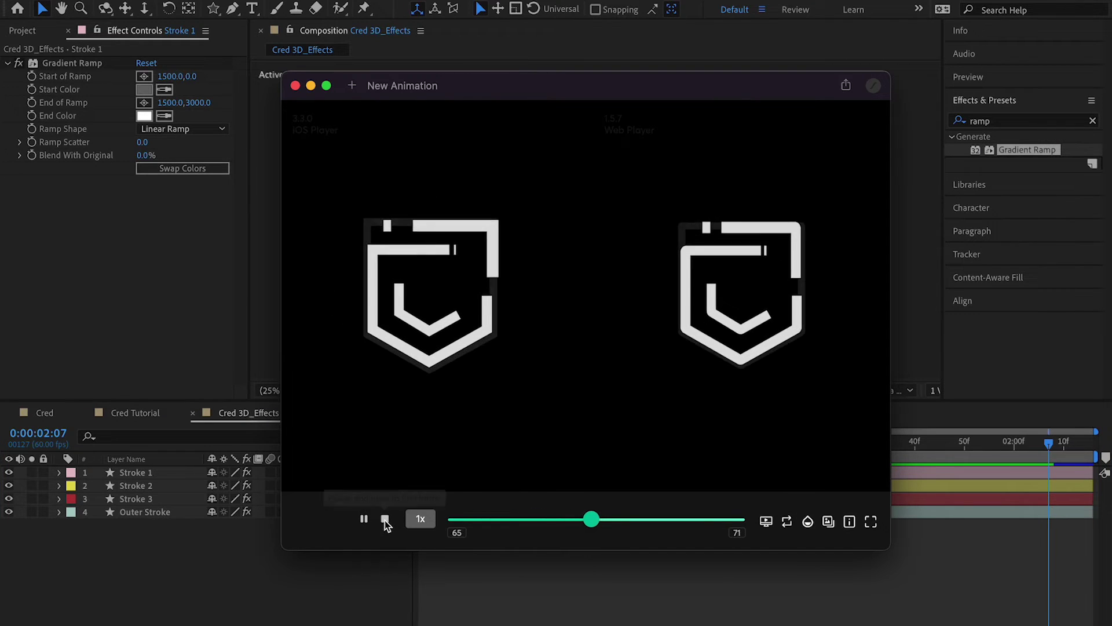
# Replay the Lottie preview from its first frame, scrub around the middle of the animation, and turn on looping
pyautogui.click(385, 519)
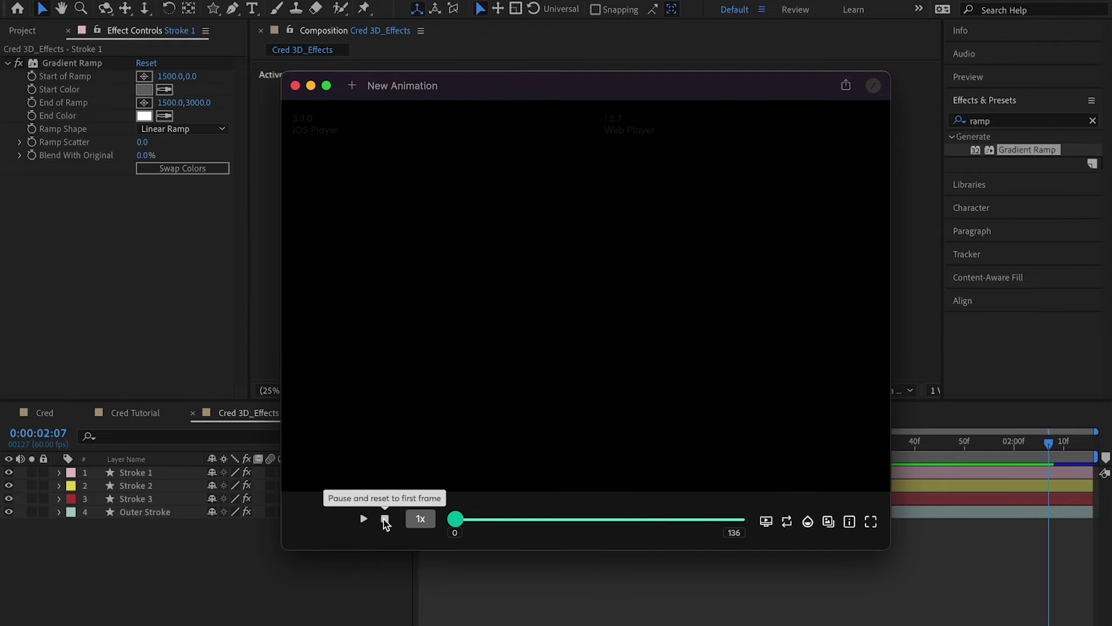
pyautogui.click(367, 520)
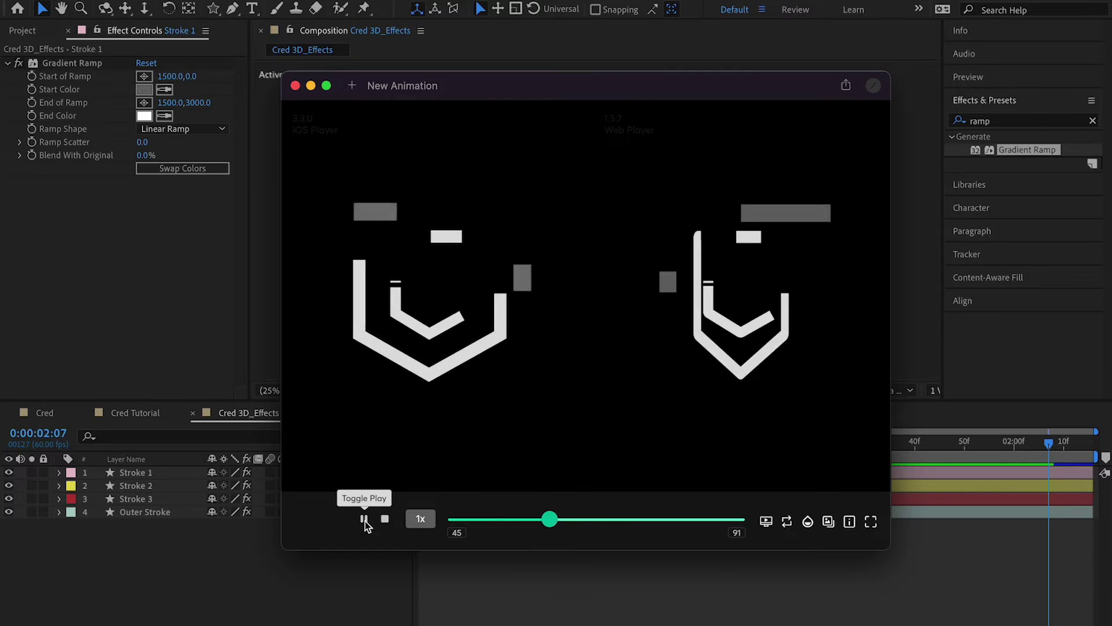
pyautogui.click(382, 520)
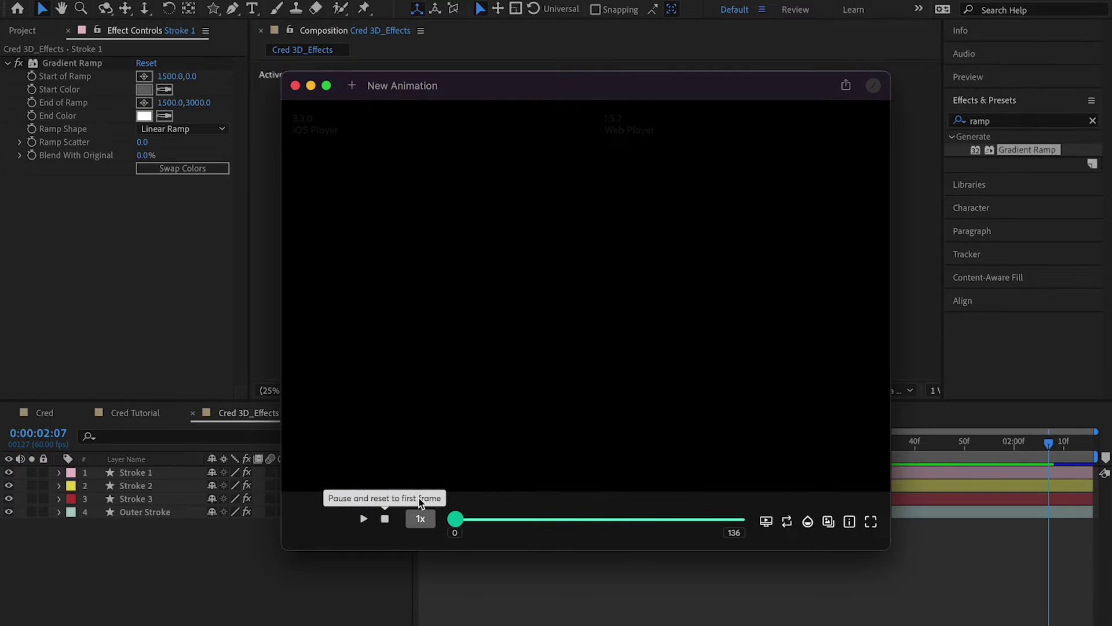
pyautogui.click(363, 519)
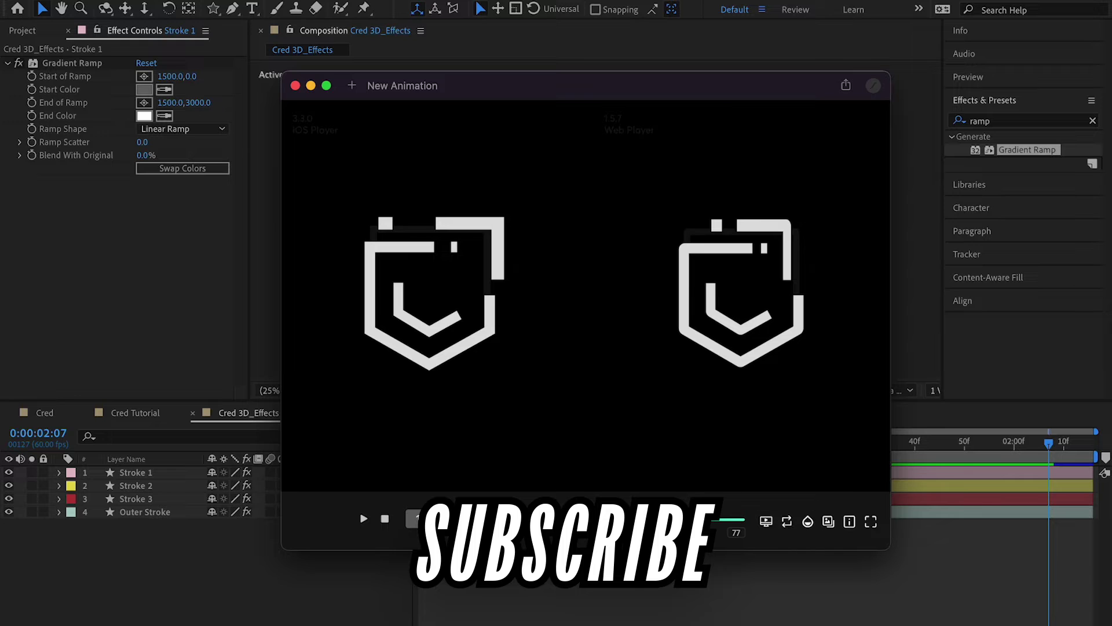
pyautogui.moveTo(572, 519)
pyautogui.mouseDown()
pyautogui.moveTo(633, 519)
pyautogui.moveTo(585, 519)
pyautogui.mouseUp()
pyautogui.click(784, 524)
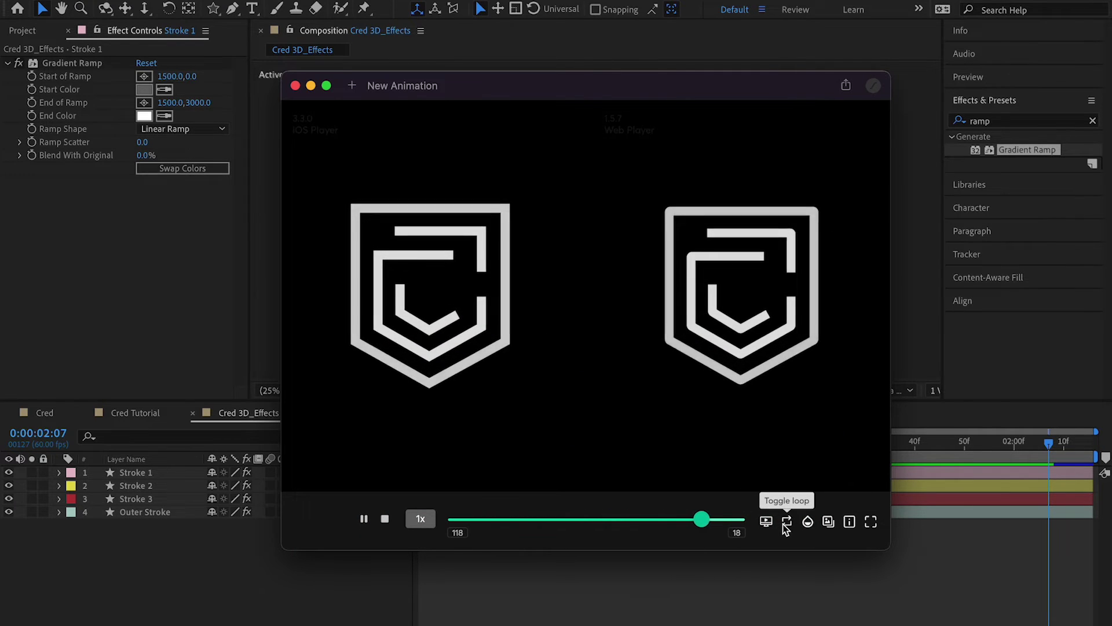
# Hide the 3.3.0 iOS player in the player versions and show it again beside the 1.5.7 web player
pyautogui.click(766, 521)
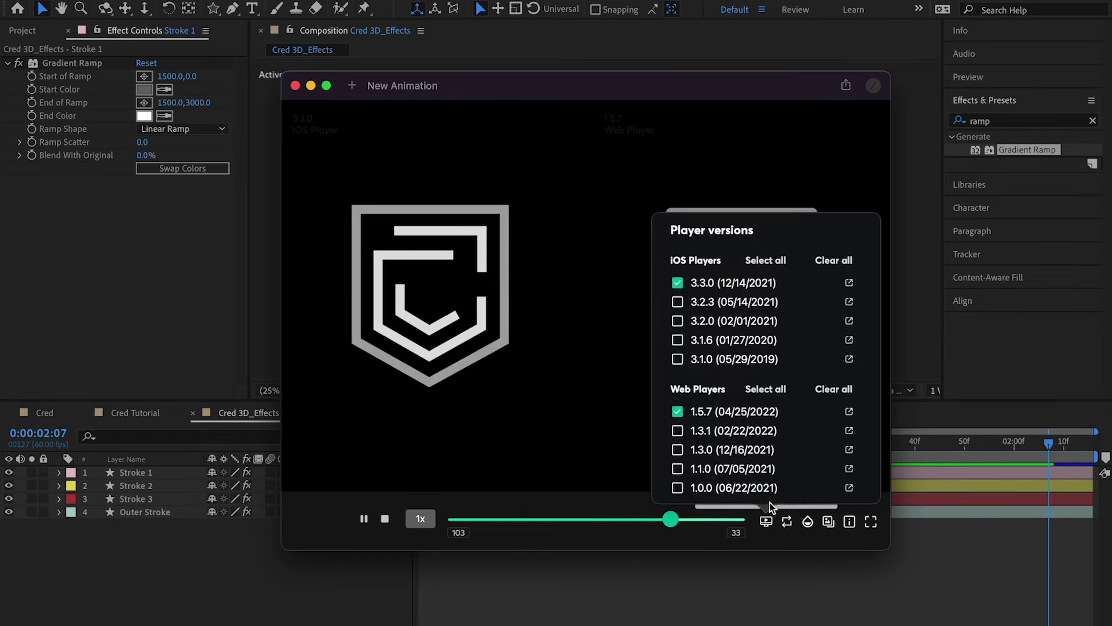
pyautogui.click(715, 284)
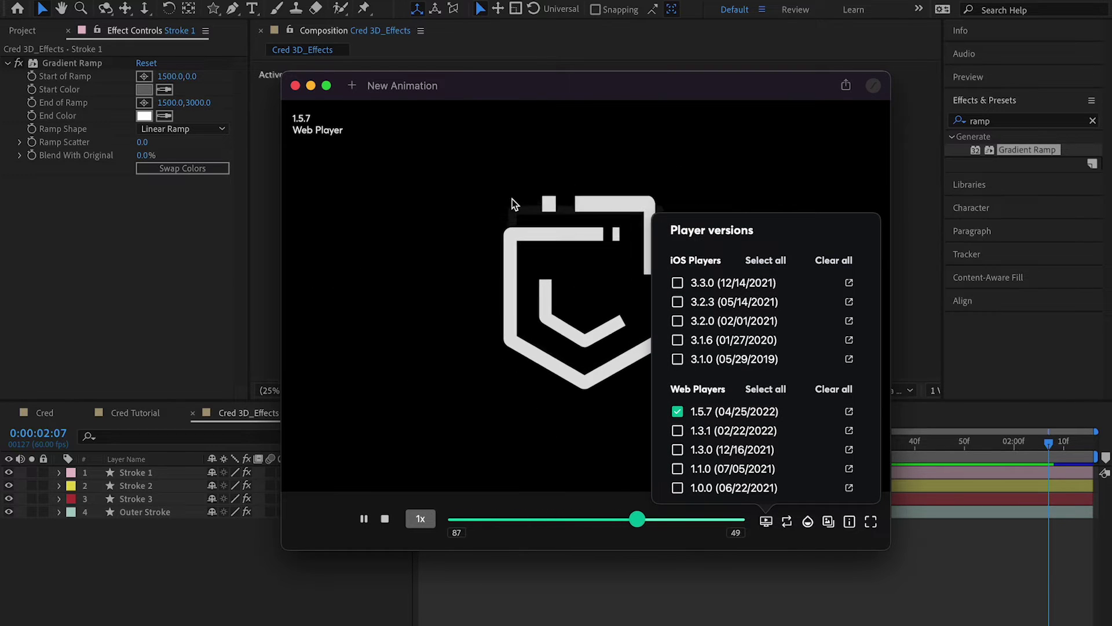
pyautogui.click(698, 284)
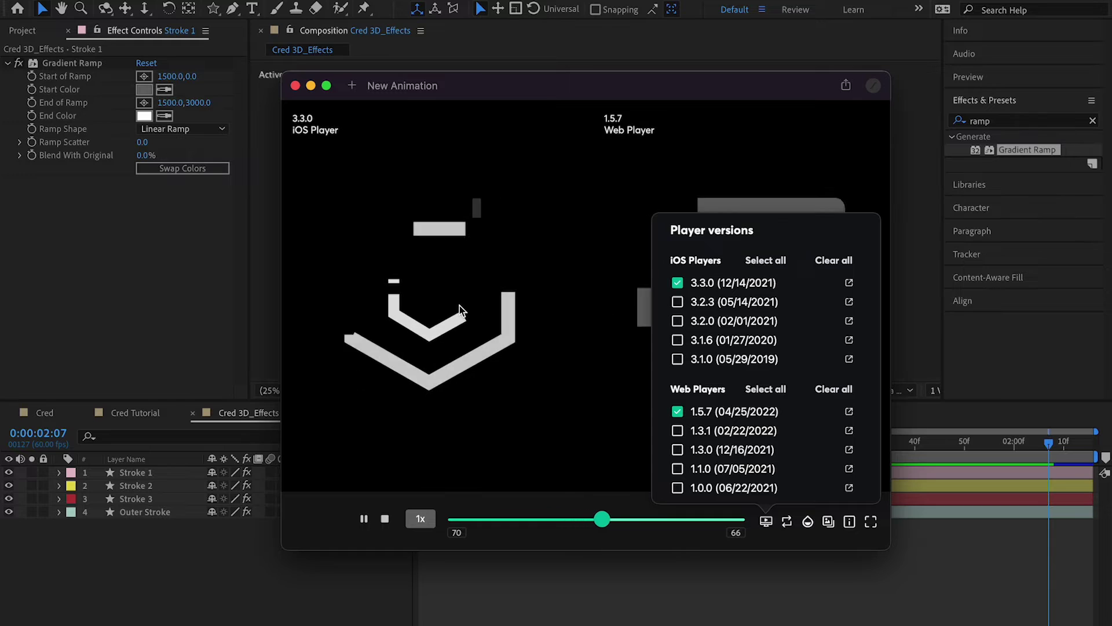
pyautogui.click(583, 221)
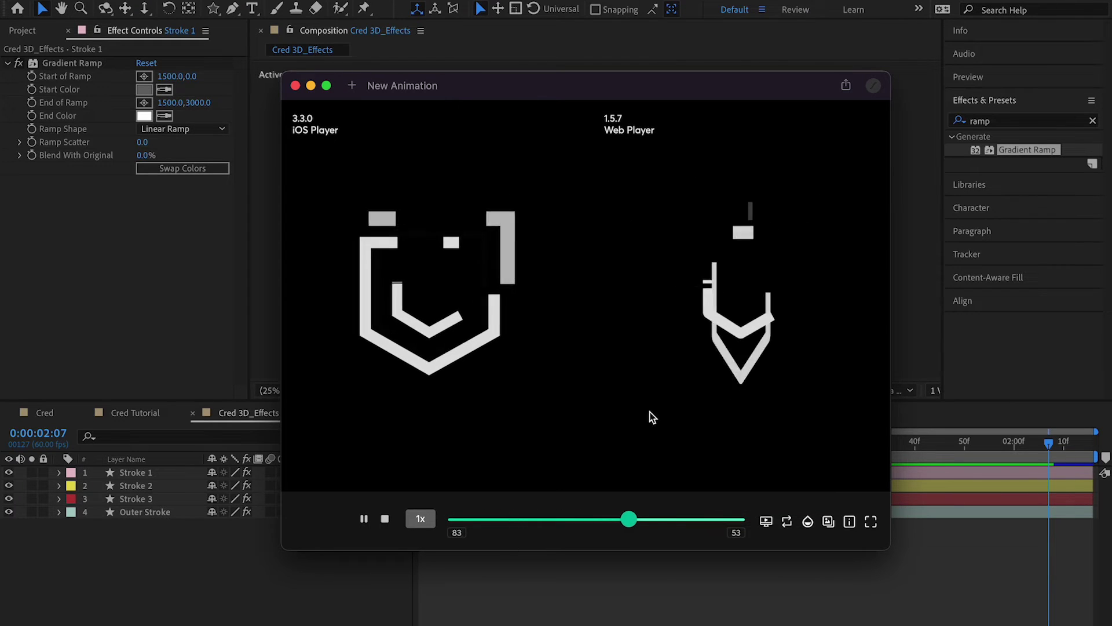
# Stop playback, compare the iOS and web player renderings at frames 73, 47 and 127, and close the preview
pyautogui.click(384, 518)
pyautogui.moveTo(537, 521); pyautogui.dragTo(609, 521)
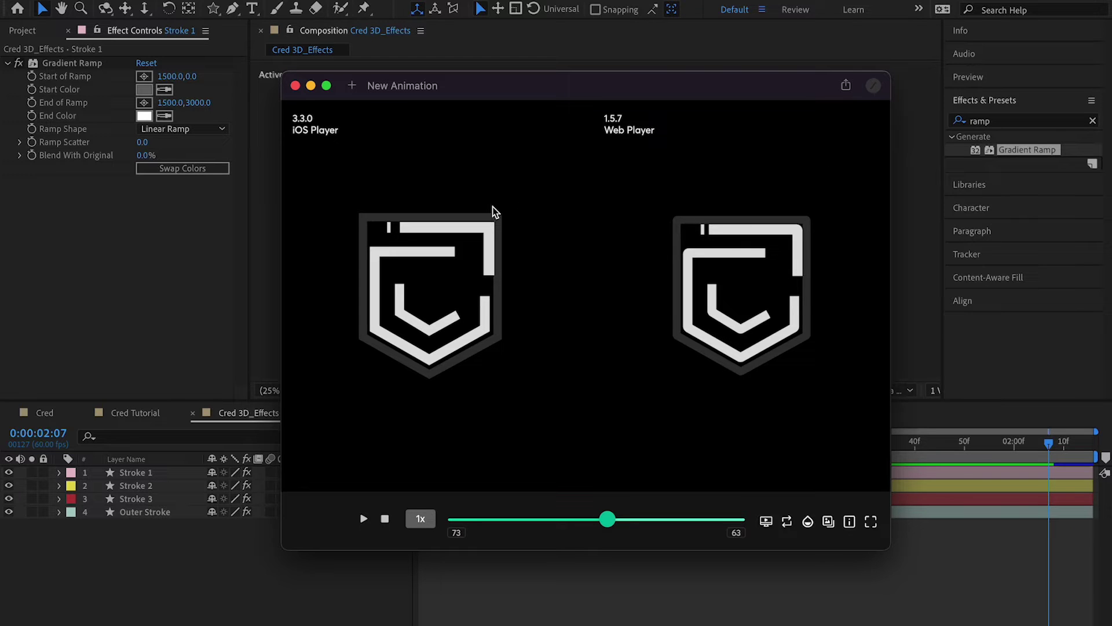
pyautogui.moveTo(608, 520); pyautogui.dragTo(556, 535)
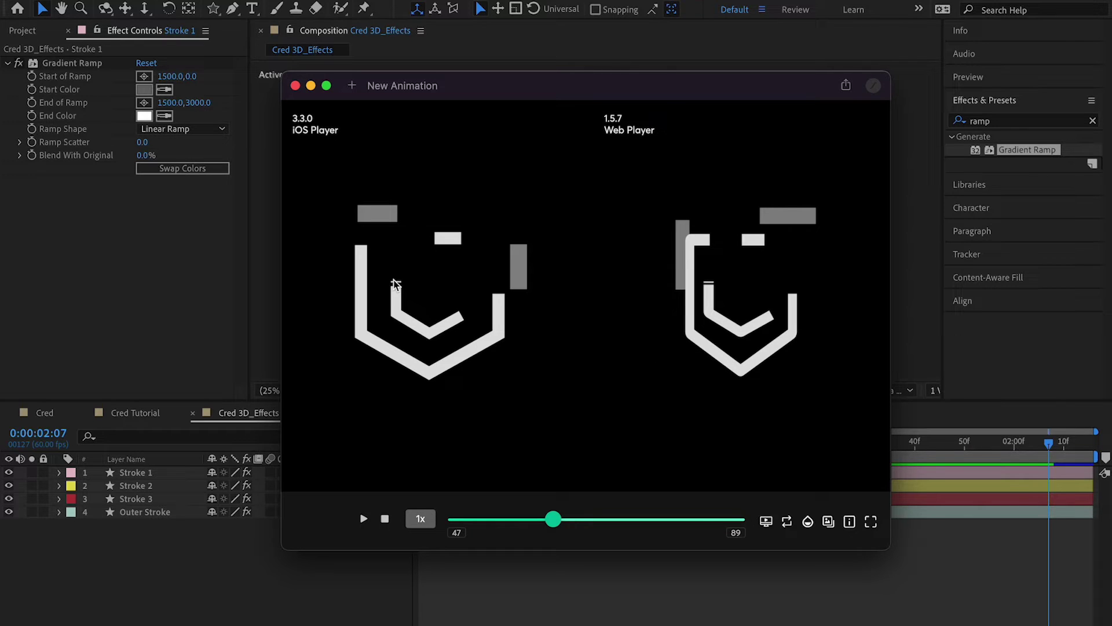
pyautogui.moveTo(553, 523); pyautogui.dragTo(722, 528)
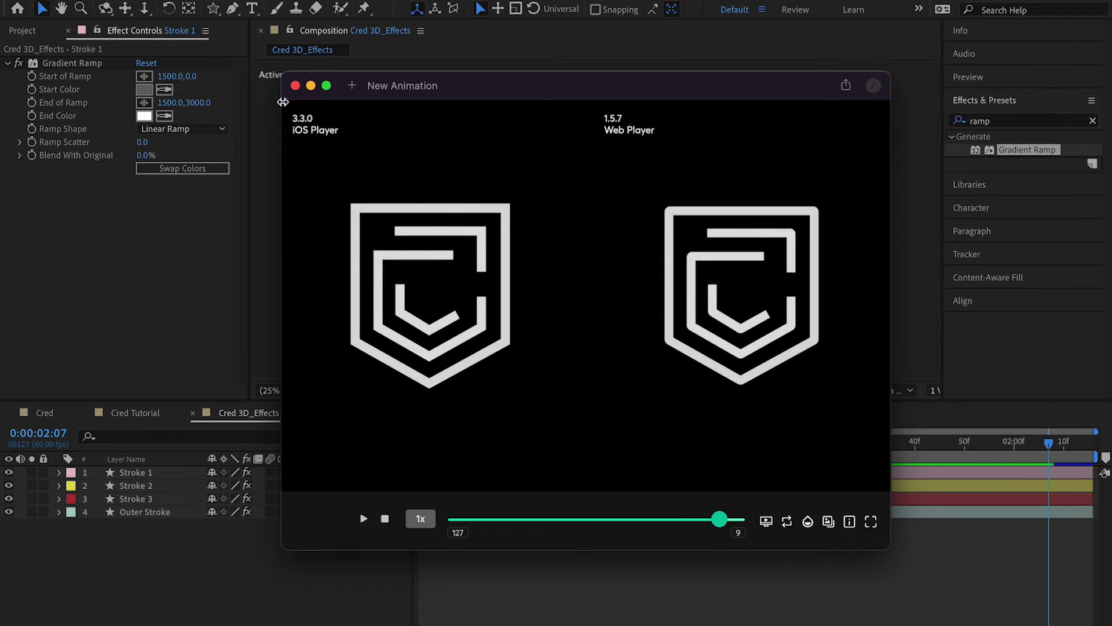
pyautogui.click(295, 86)
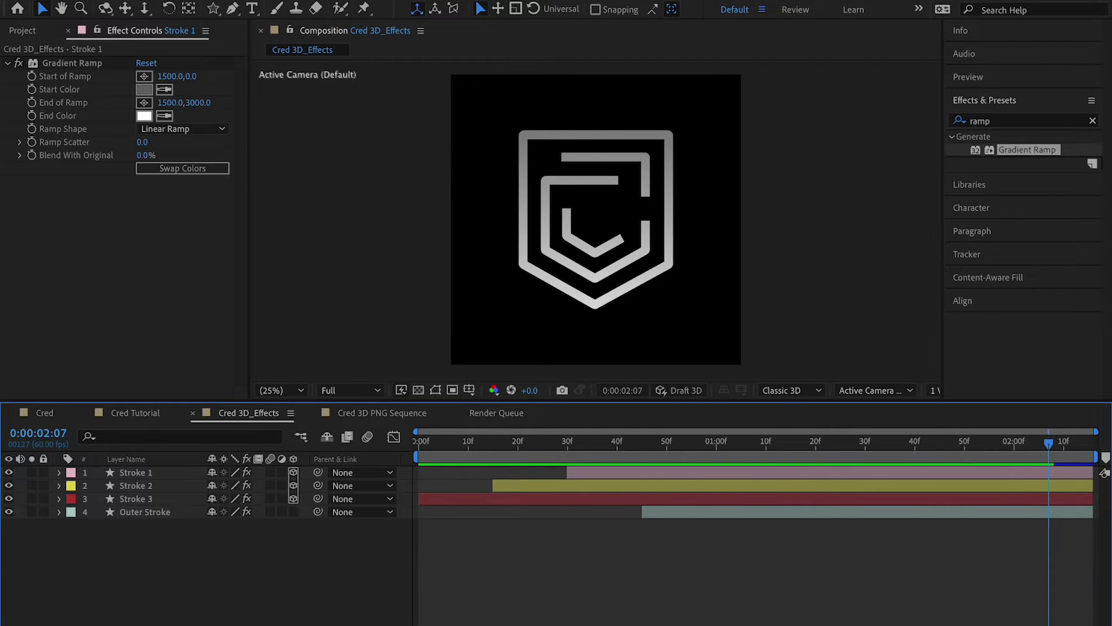
# Queue the Cred 3D_Effects composition for rendering and try PNG Sequence format with RGB + Alpha channels in its output module settings
pyautogui.hotkey('ctrl', 'm')
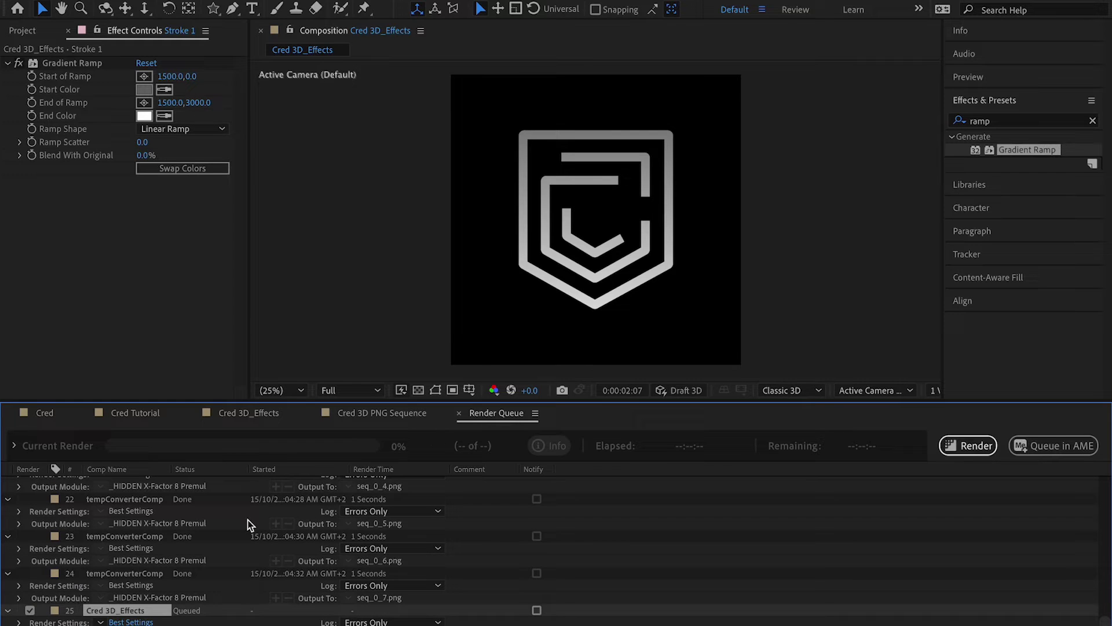
pyautogui.click(131, 625)
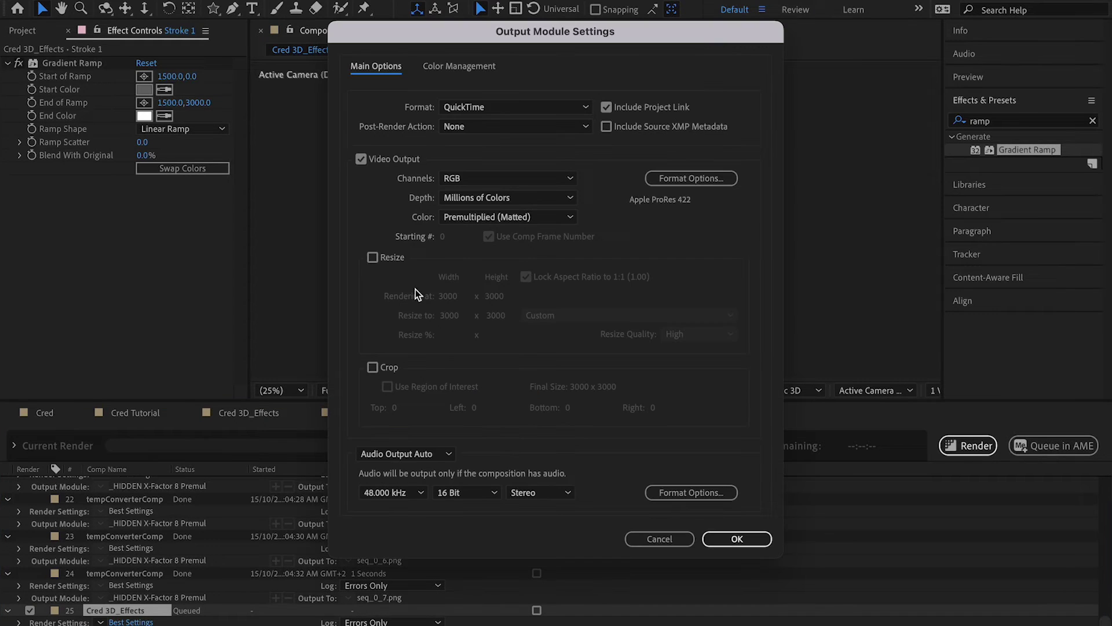
pyautogui.click(501, 107)
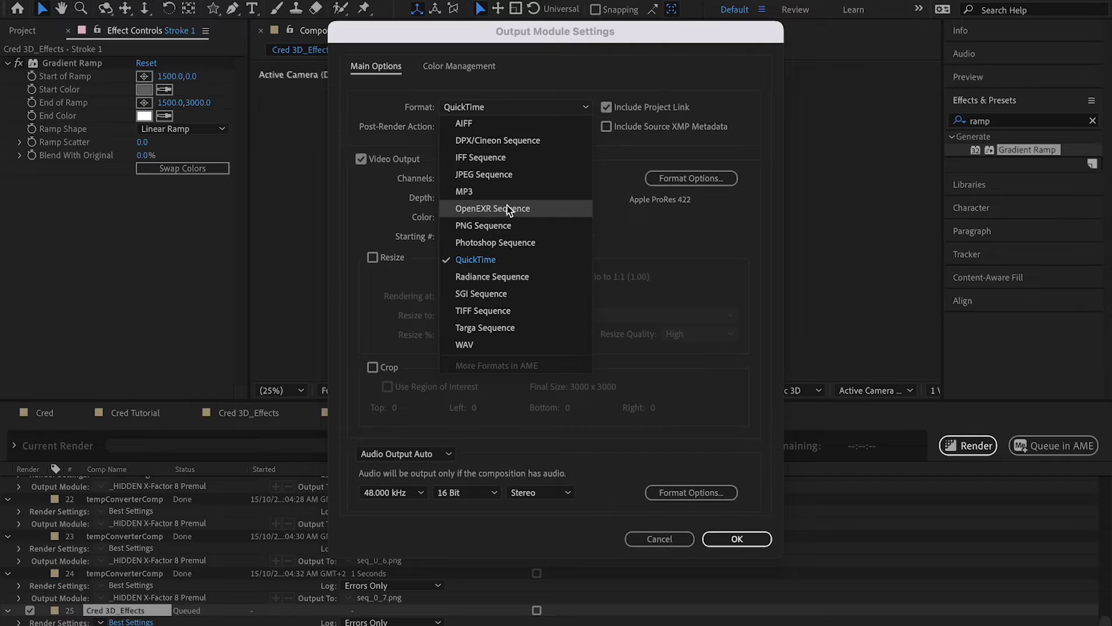
pyautogui.click(501, 225)
pyautogui.click(494, 177)
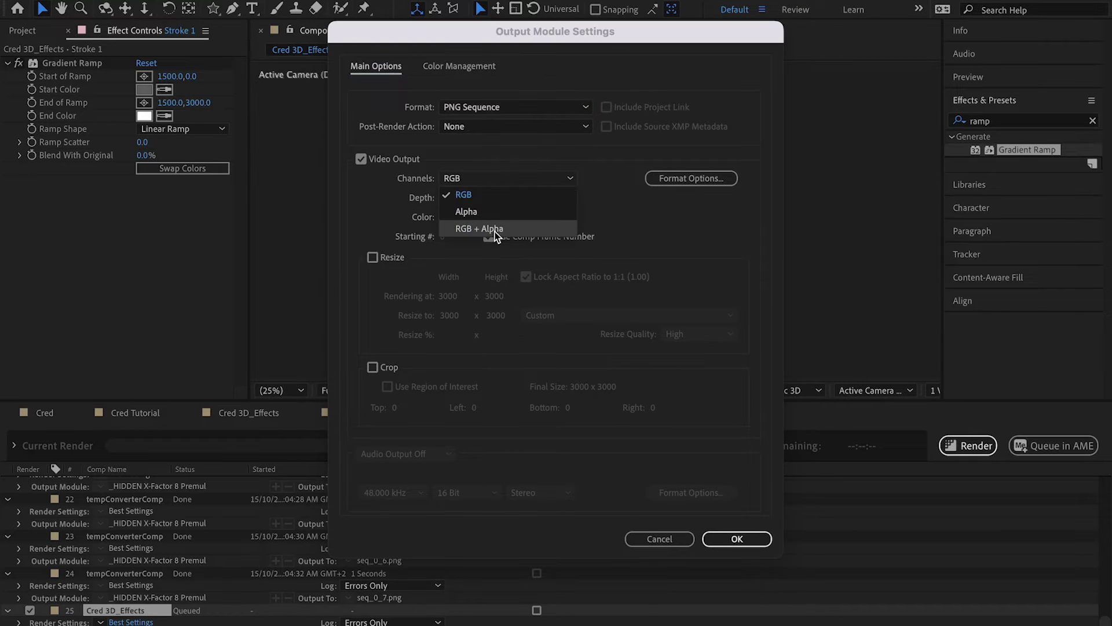
pyautogui.click(513, 229)
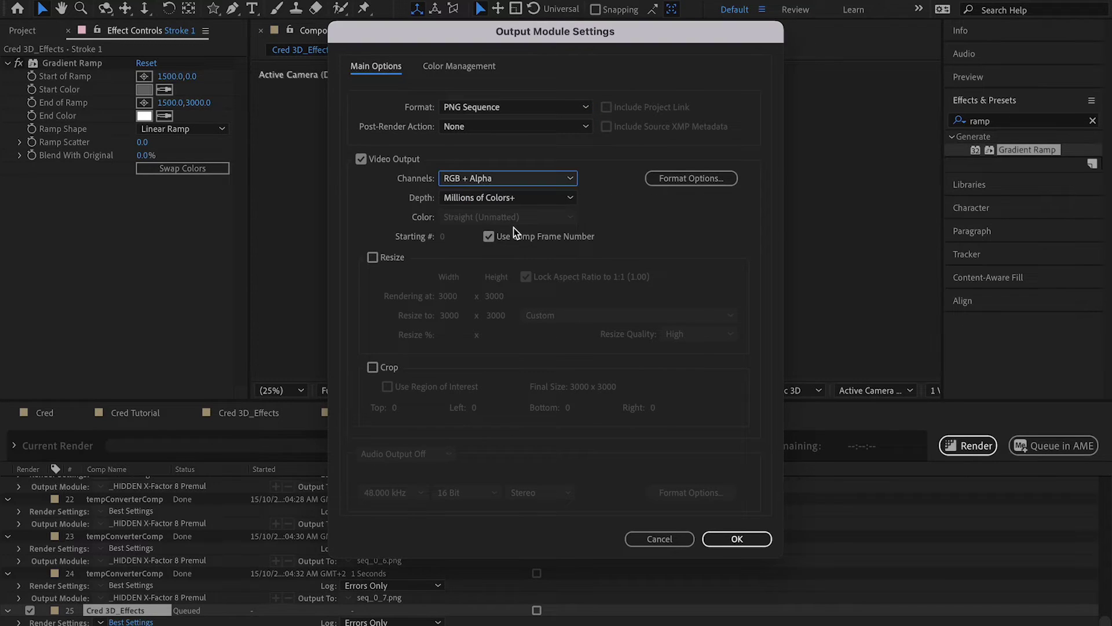
pyautogui.click(677, 538)
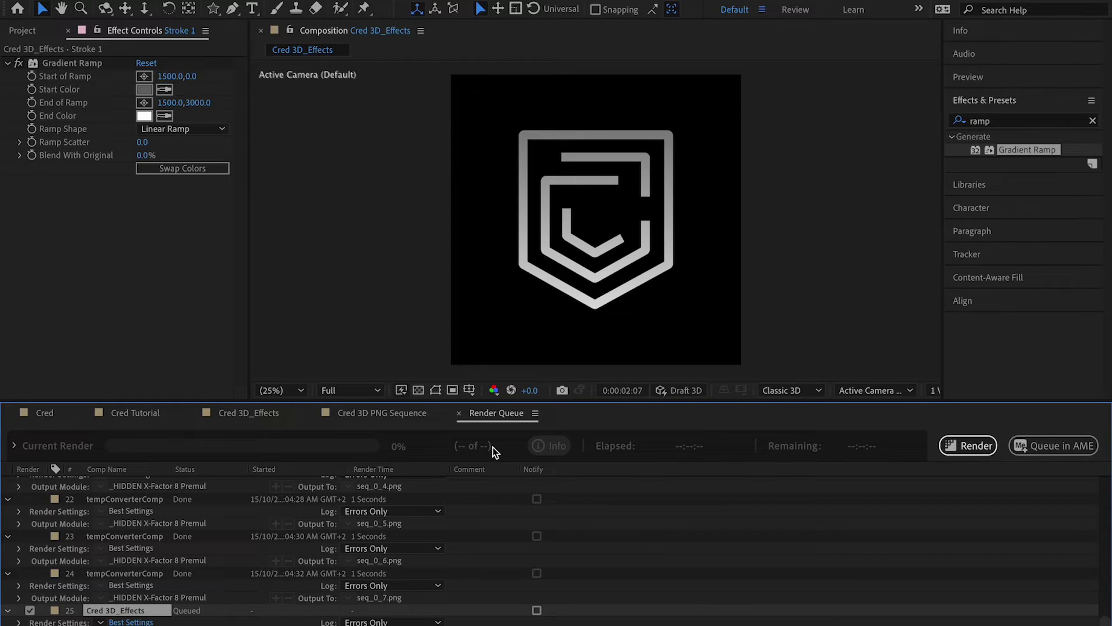
# Show the Cred 3D PNG Sequence composition, start a footage import and select Cred 3D_00000.png as a PNG sequence
pyautogui.click(461, 414)
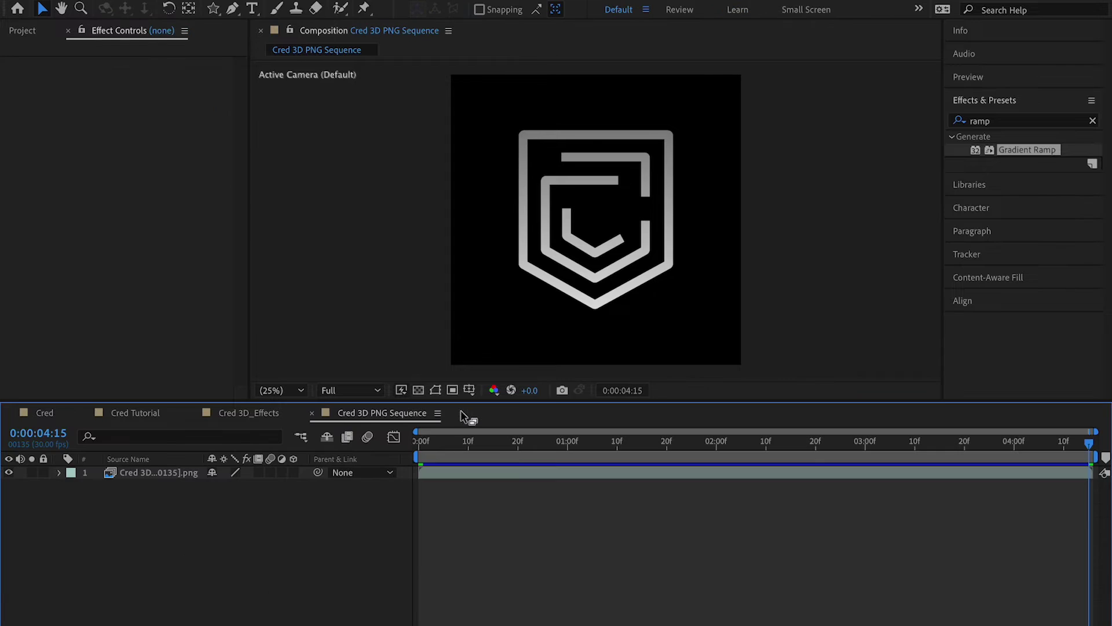
pyautogui.click(34, 33)
pyautogui.click(84, 368)
pyautogui.doubleClick(84, 364)
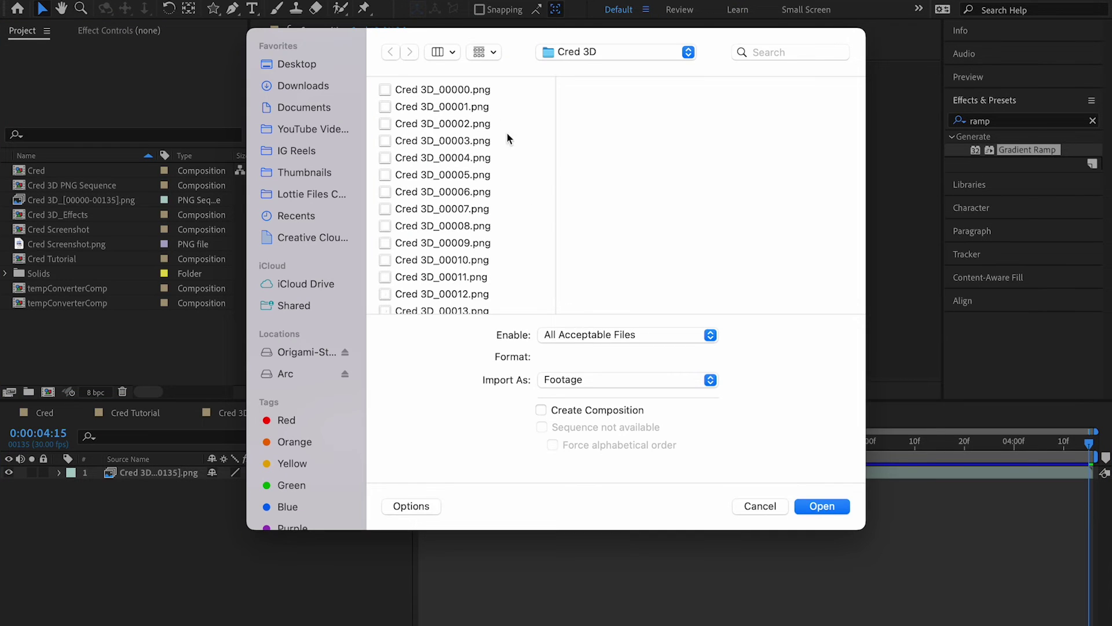
pyautogui.click(440, 92)
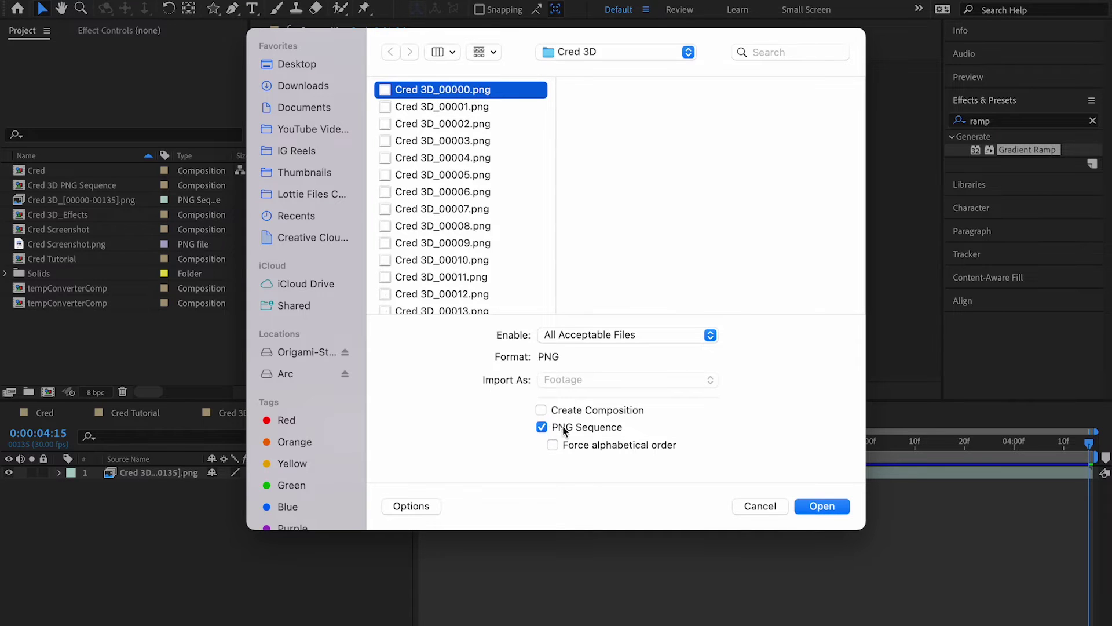
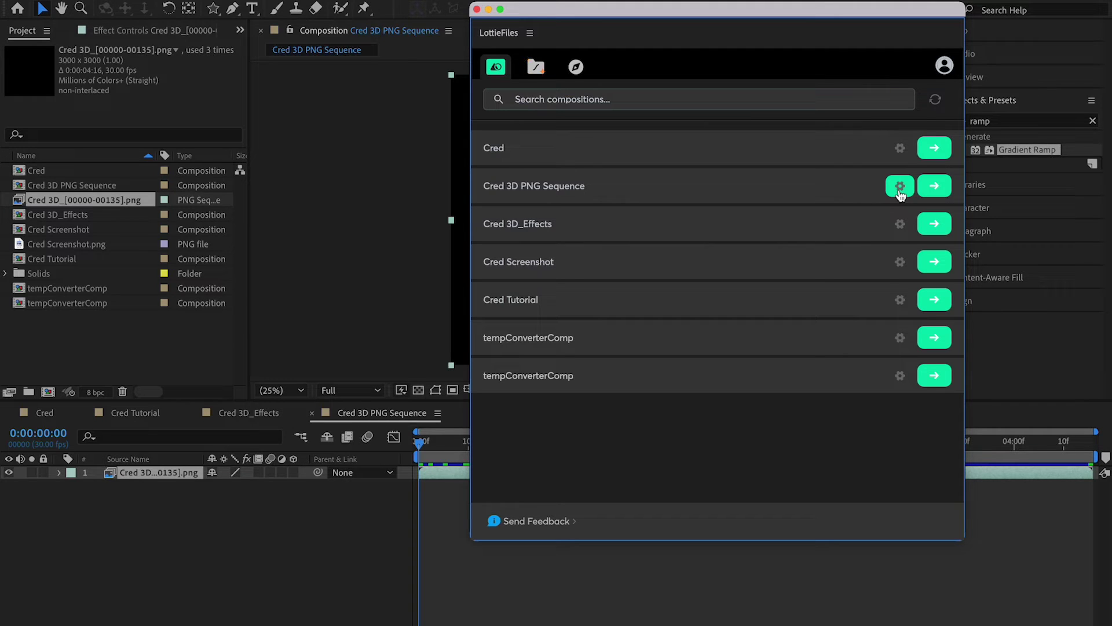
# Examine the asset options for JSON embedding, original names, copying and skipping images in the LottieFiles export settings, and minimise the LottieFiles window
pyautogui.click(902, 226)
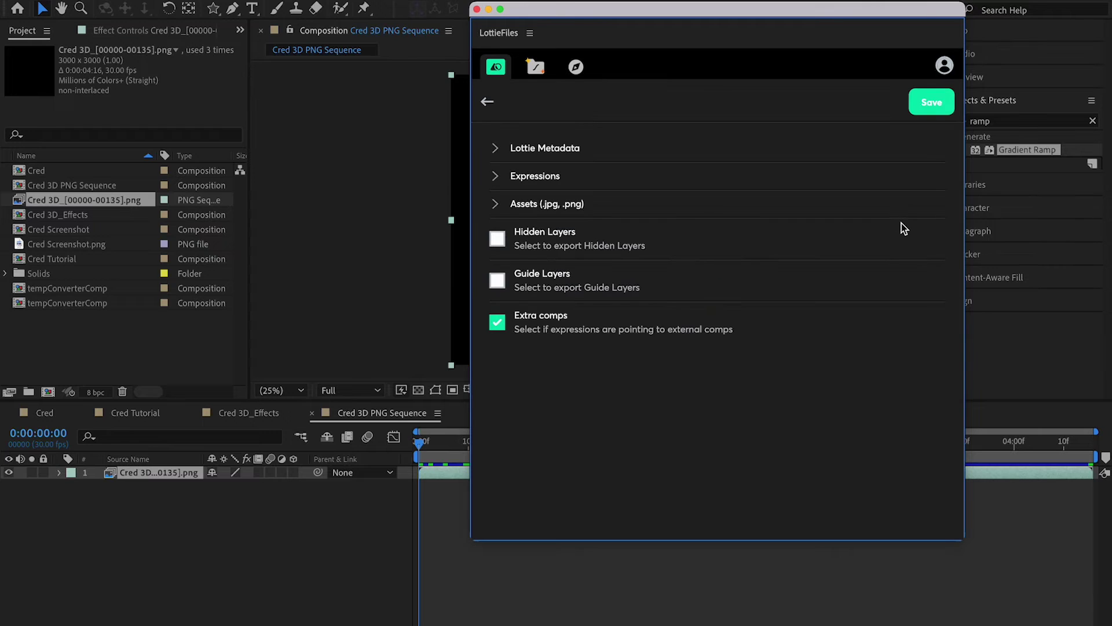
pyautogui.click(496, 206)
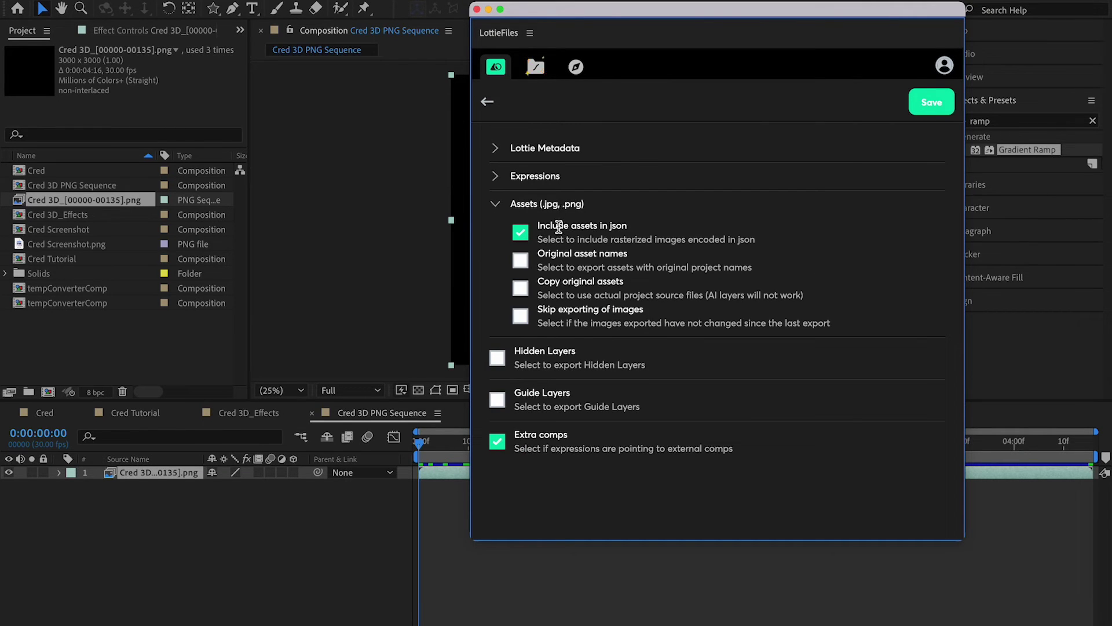
pyautogui.moveTo(633, 226); pyautogui.dragTo(574, 232)
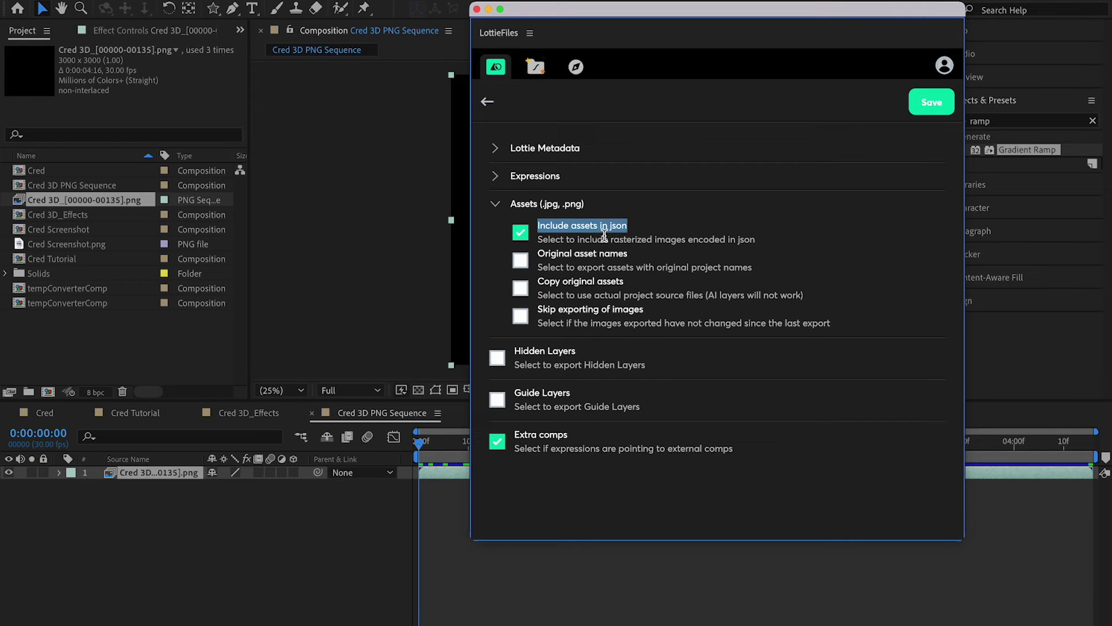
pyautogui.moveTo(628, 255); pyautogui.dragTo(541, 253)
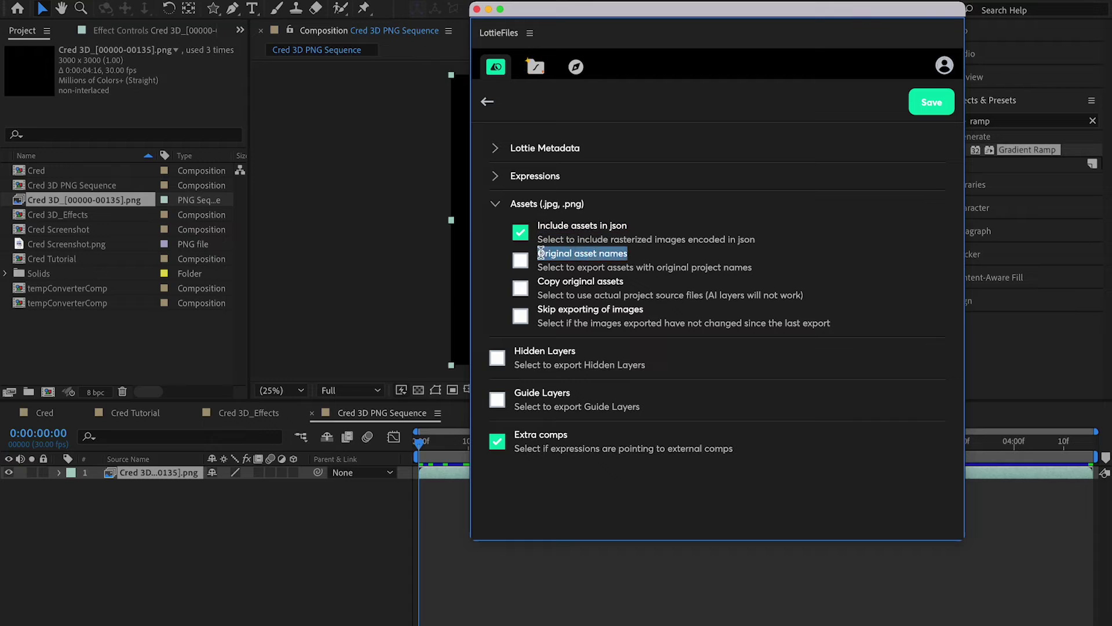
pyautogui.click(629, 281)
pyautogui.moveTo(629, 282); pyautogui.dragTo(538, 283)
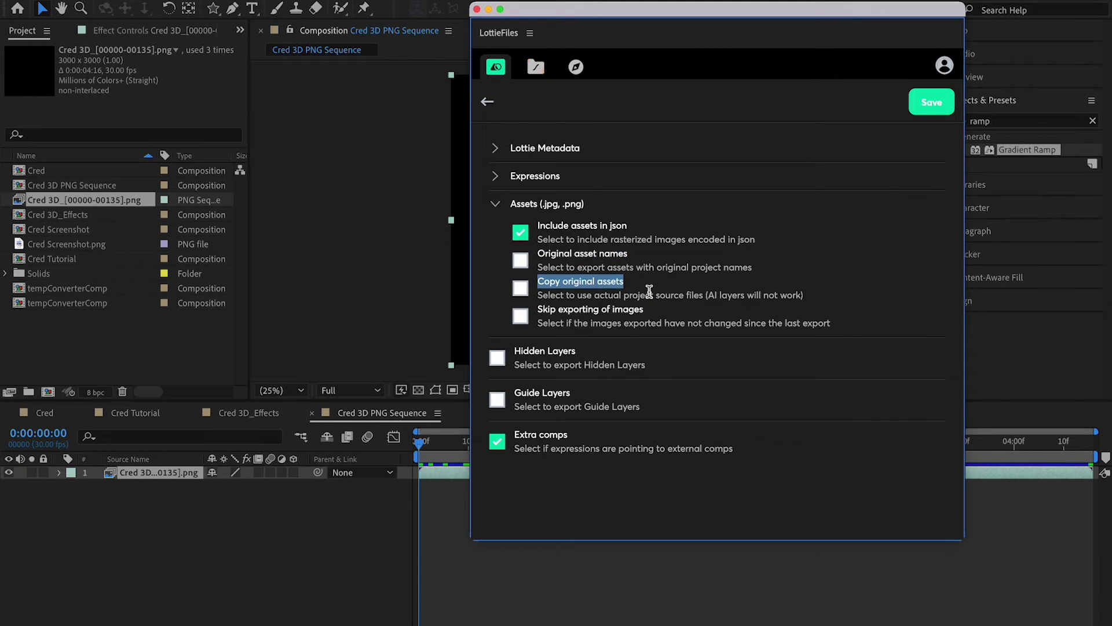
pyautogui.moveTo(643, 309); pyautogui.dragTo(539, 310)
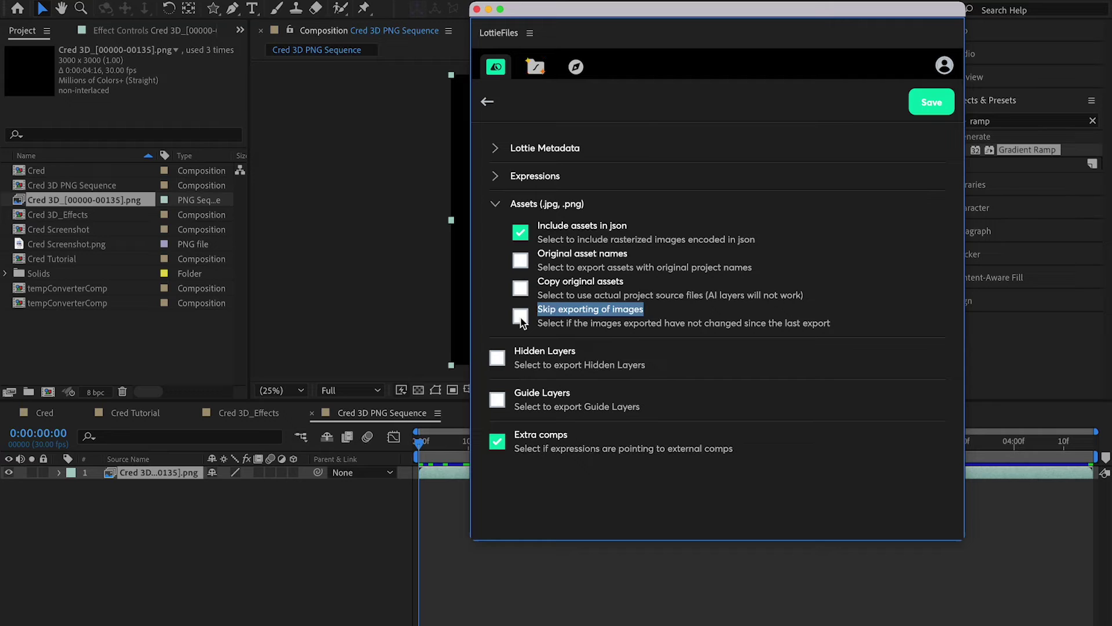
pyautogui.click(498, 205)
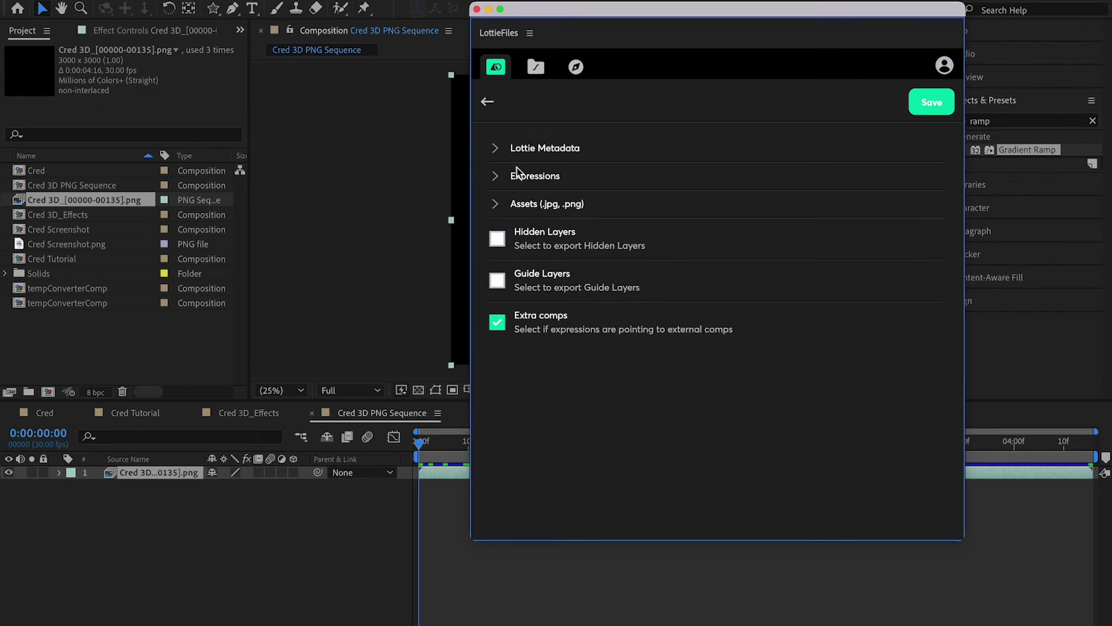
pyautogui.click(488, 104)
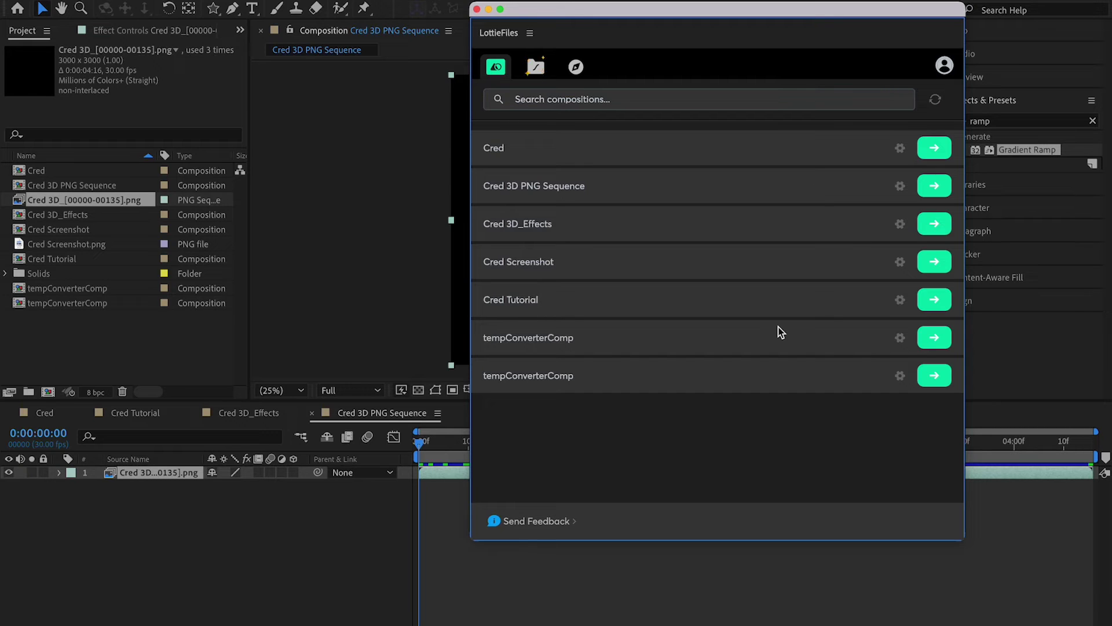
pyautogui.click(489, 9)
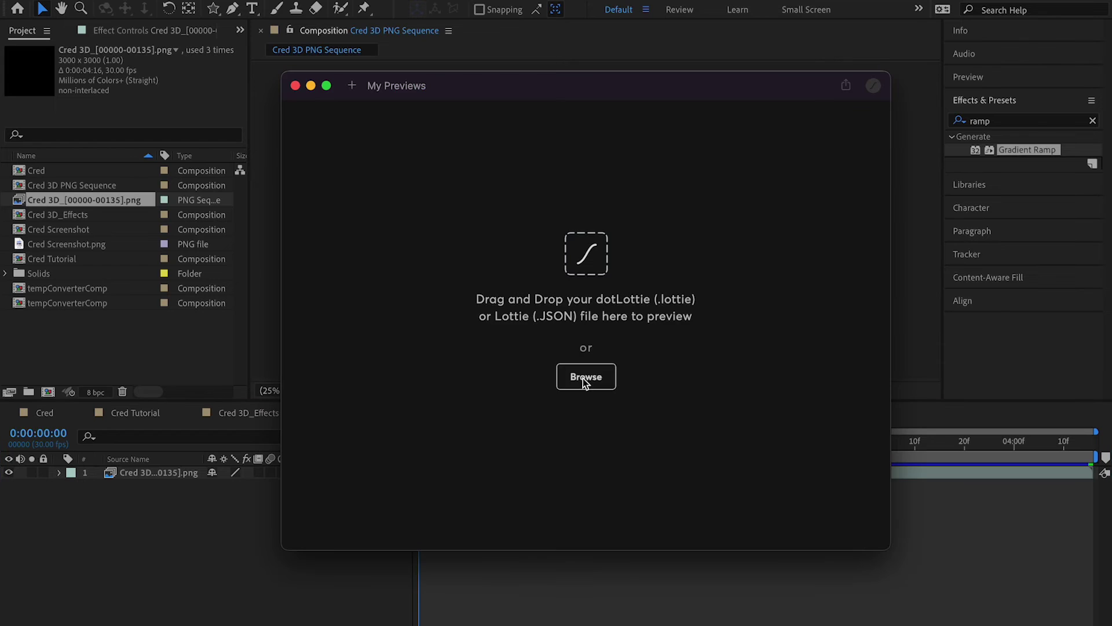
# Load the Cred 3D PNG sequence JSON file from the Lottie Files Course folder into the Lottie preview
pyautogui.click(583, 378)
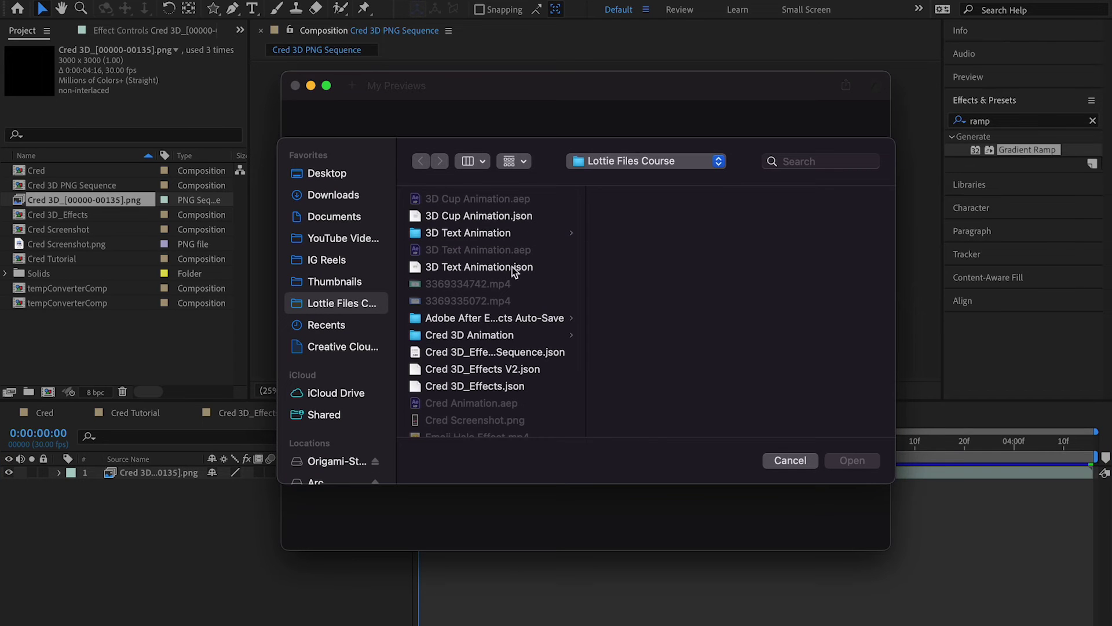
pyautogui.scroll(-1, 491, 333)
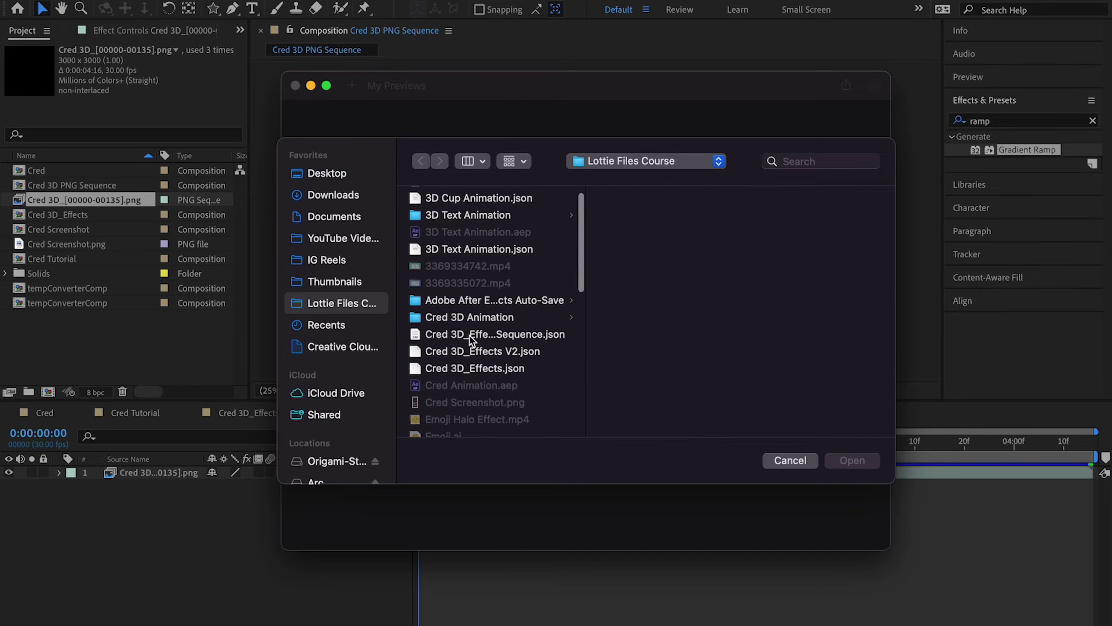
pyautogui.click(502, 337)
pyautogui.click(843, 461)
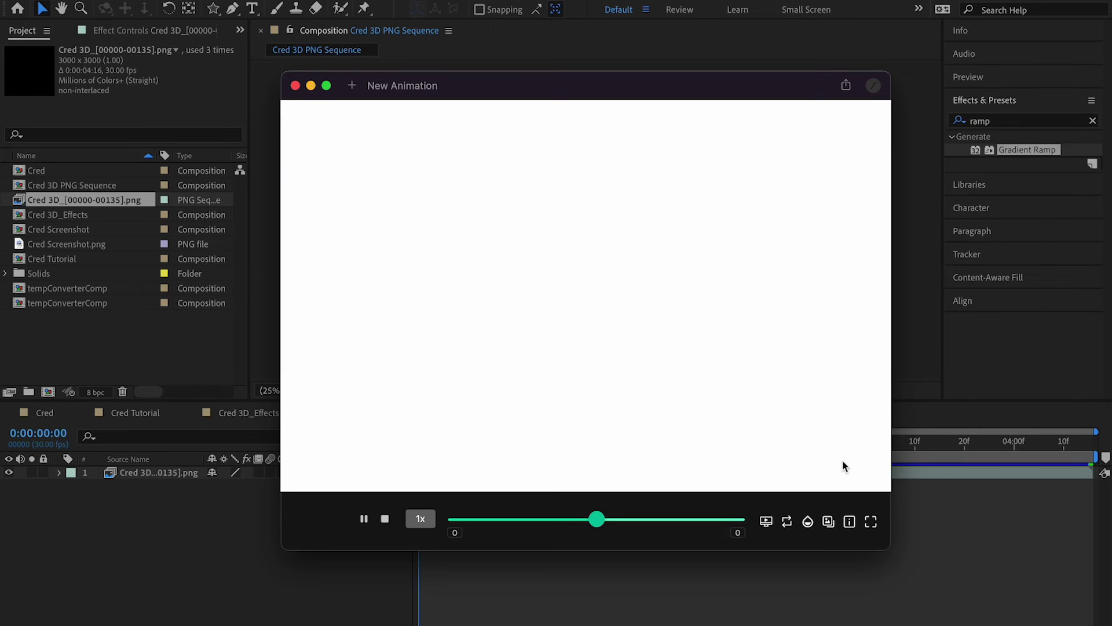
# Pause the Lottie preview, set its background color to black (#000000) and scrub to frame 136
pyautogui.click(364, 519)
pyautogui.click(808, 521)
pyautogui.click(705, 310)
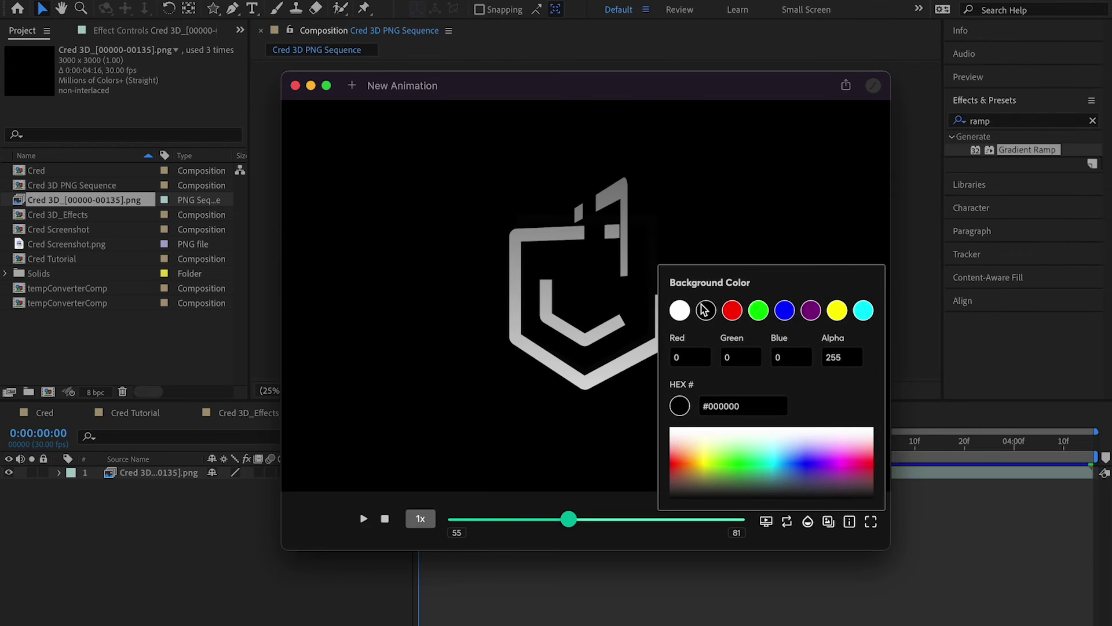
pyautogui.click(513, 350)
pyautogui.moveTo(569, 520); pyautogui.dragTo(743, 523)
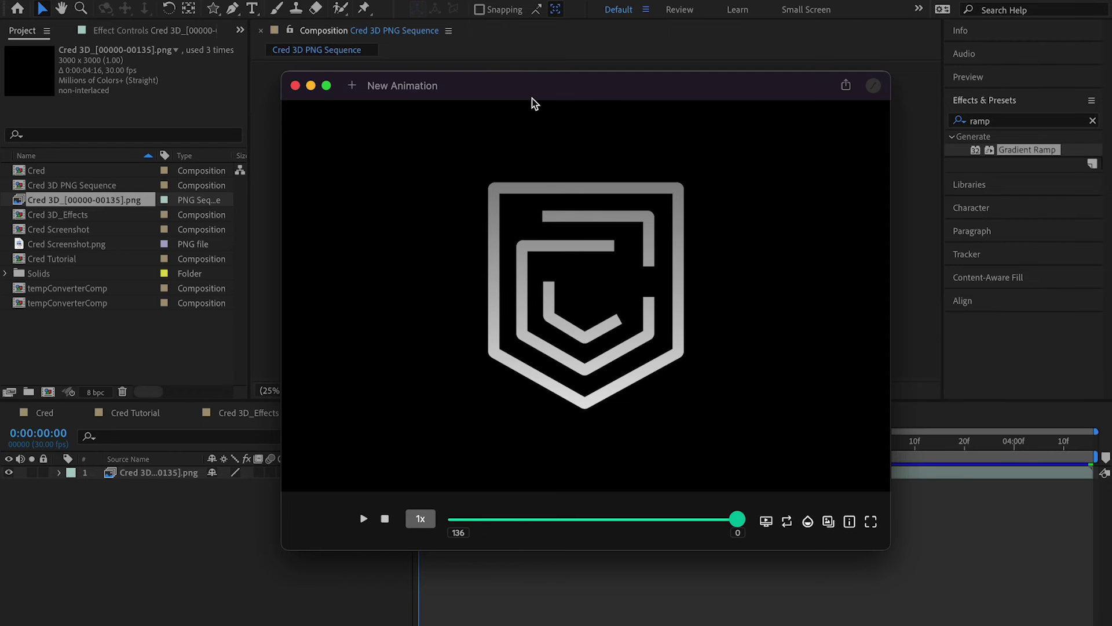
# Move the preview window off the composition view and scrub the Cred 3D PNG Sequence timeline to 0:00:03:12
pyautogui.moveTo(531, 102); pyautogui.dragTo(474, 135)
pyautogui.moveTo(579, 131); pyautogui.dragTo(676, 131)
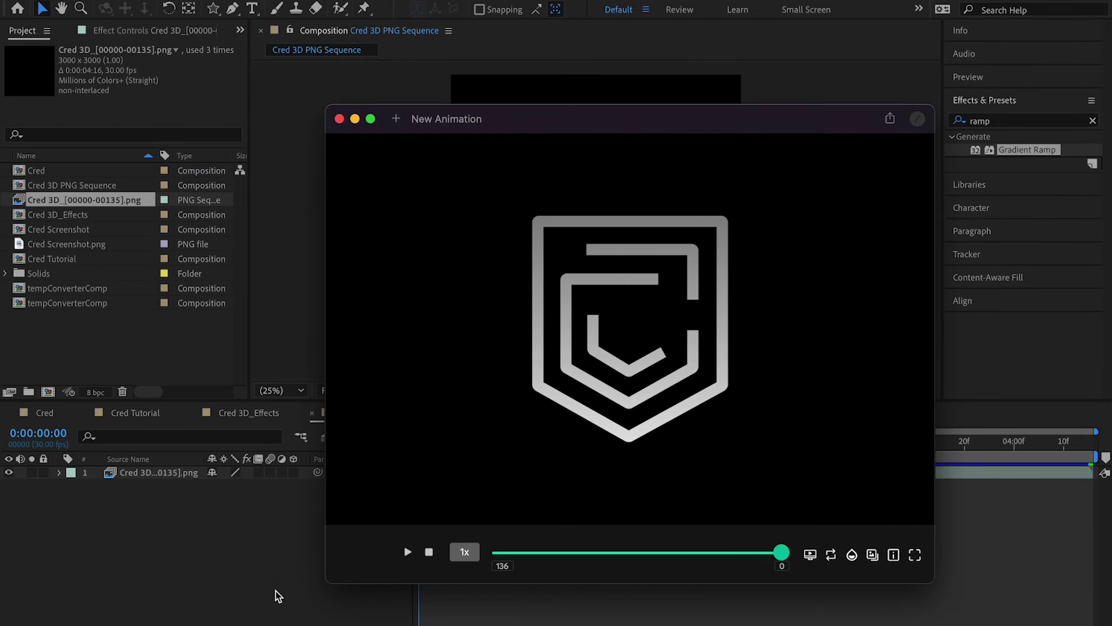
pyautogui.click(274, 594)
pyautogui.moveTo(623, 440); pyautogui.dragTo(926, 436)
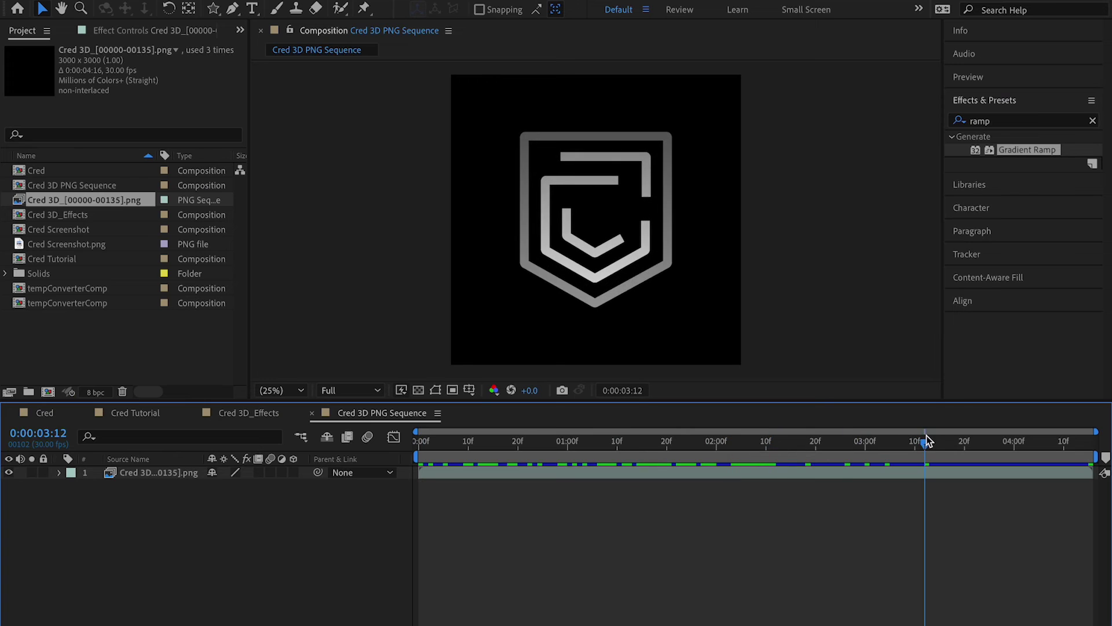
# Place the Lottie preview beside the composition to compare them, scrub the preview back to frame 45 and close it
pyautogui.press('super+Tab')
pyautogui.moveTo(672, 136); pyautogui.dragTo(290, 40)
pyautogui.moveTo(424, 39); pyautogui.dragTo(398, 39)
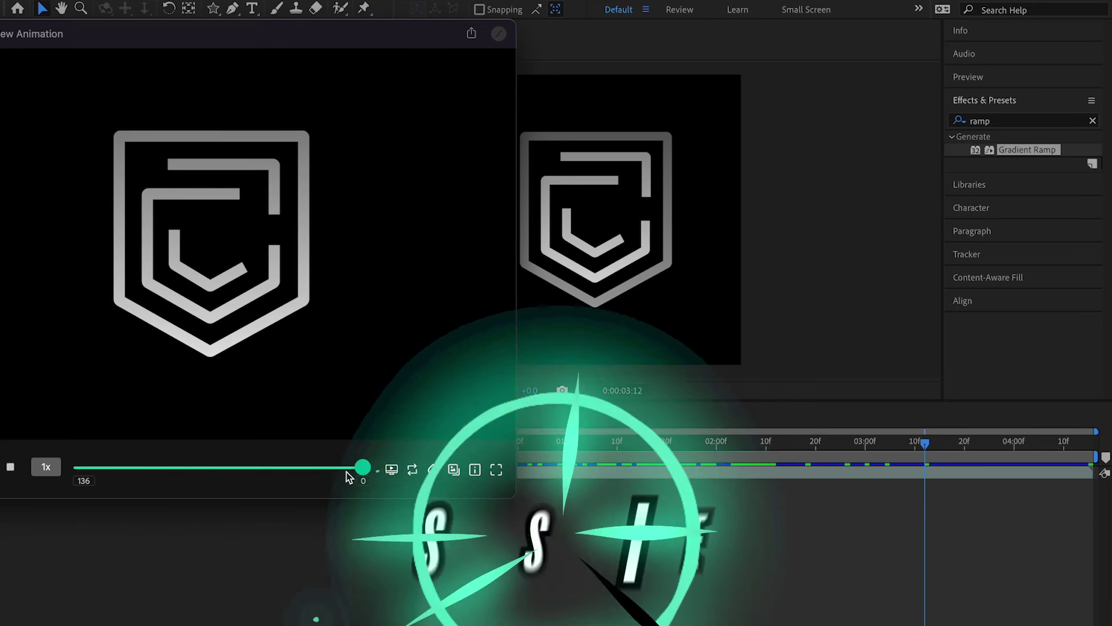
pyautogui.moveTo(346, 472); pyautogui.dragTo(176, 470)
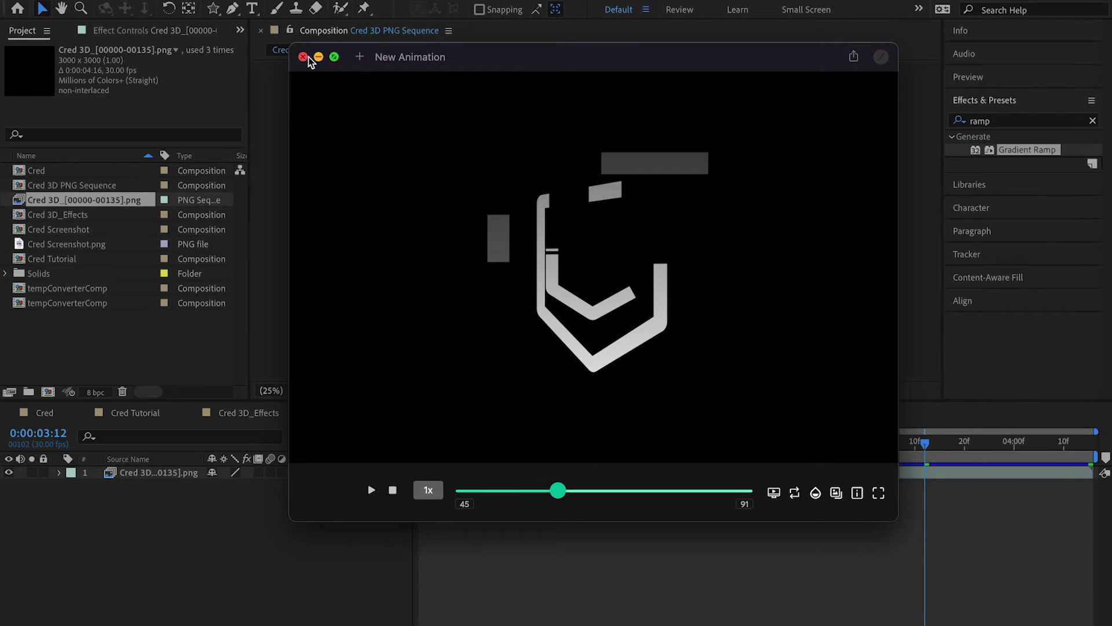
pyautogui.click(305, 55)
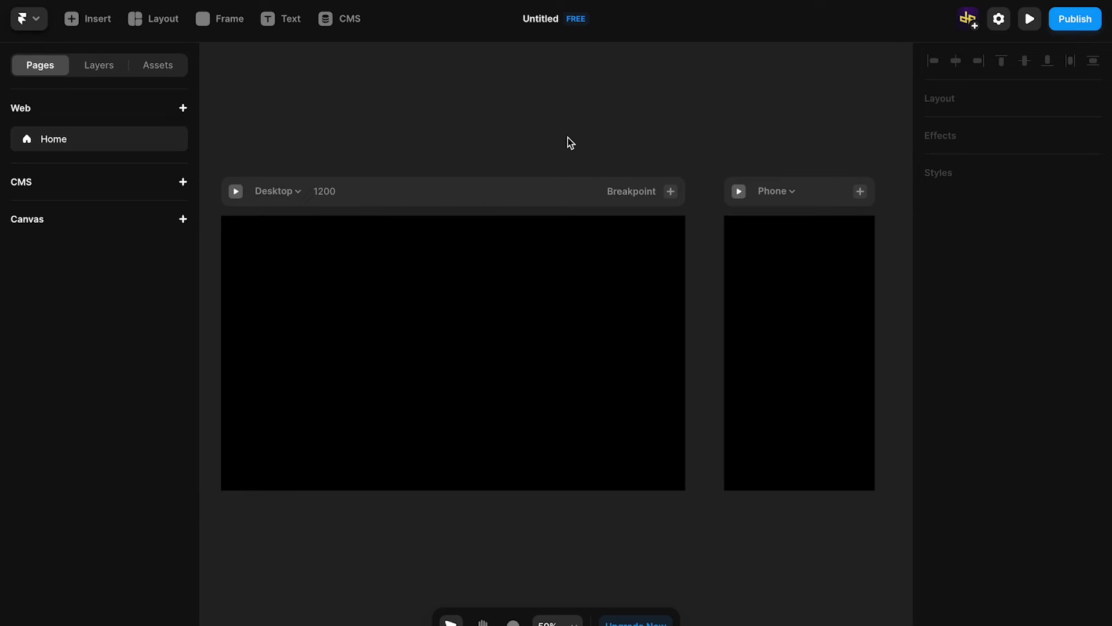
# In Framer, insert a Lottie component at the center of the Desktop breakpoint
pyautogui.click(90, 18)
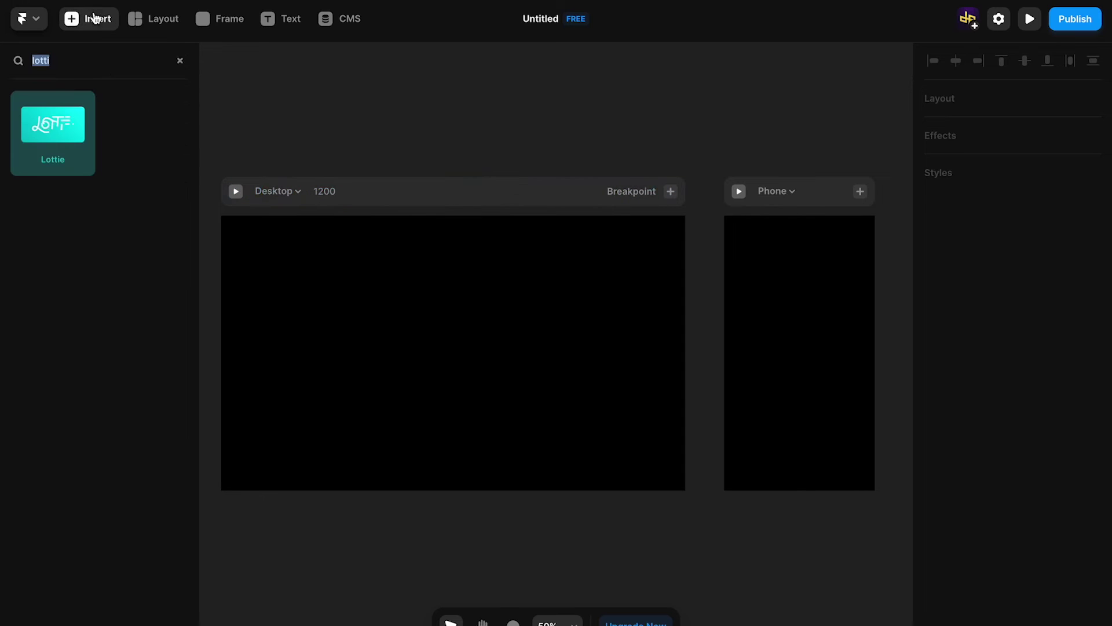
pyautogui.moveTo(53, 143); pyautogui.dragTo(467, 350)
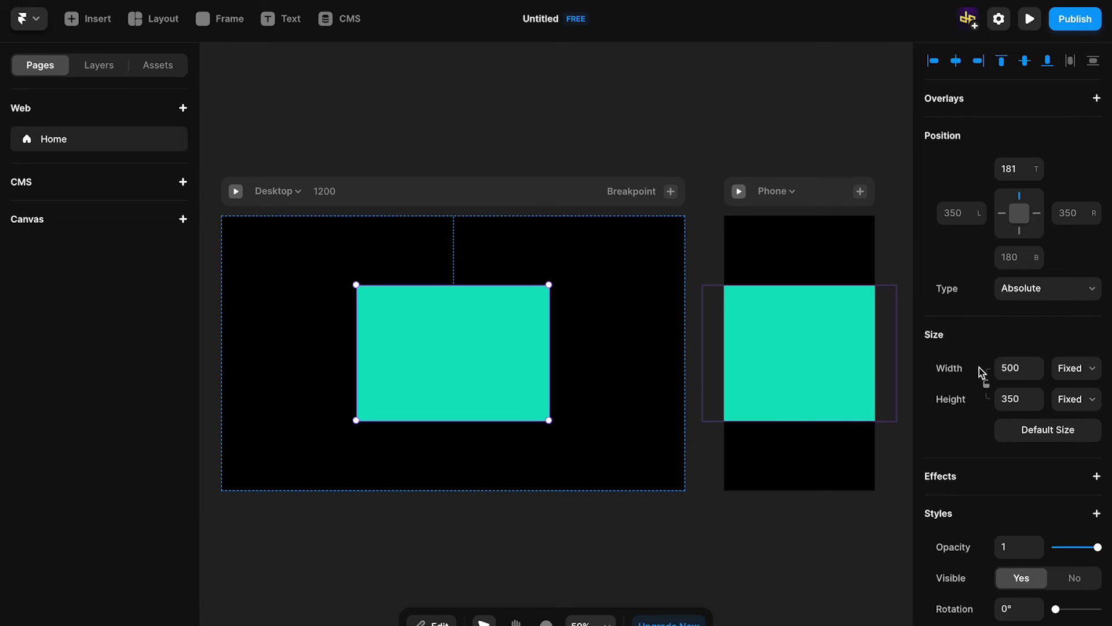
# Try to upload Cred 3D_Effects Sequence.json from the Lottie Files Course folder as the Lottie component's source, then return the source to URL
pyautogui.scroll(-6, 989, 256)
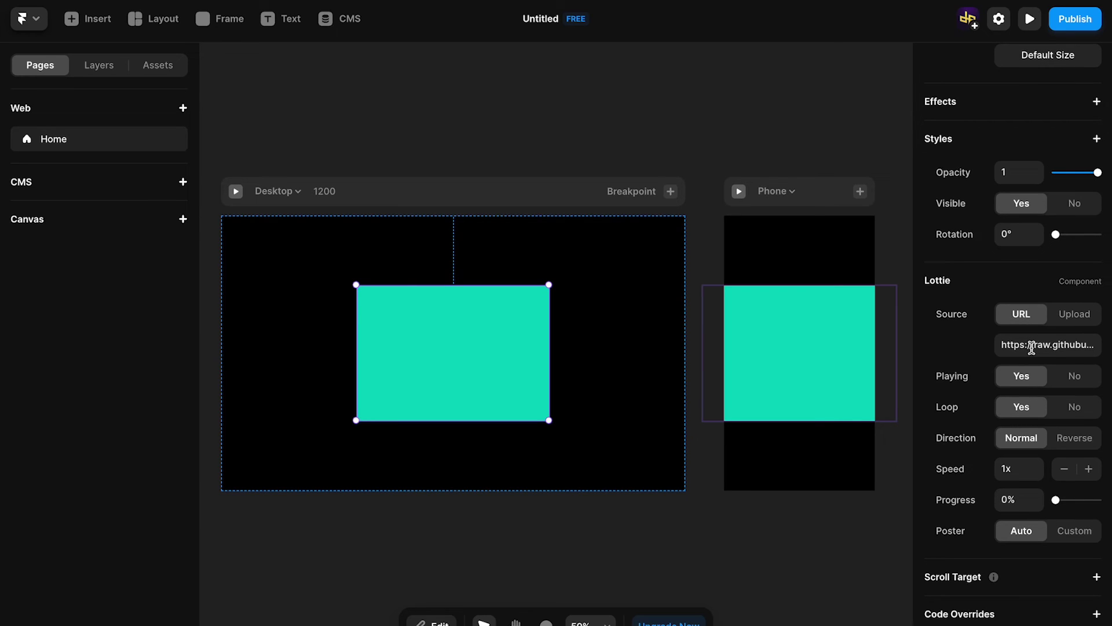
pyautogui.click(1074, 315)
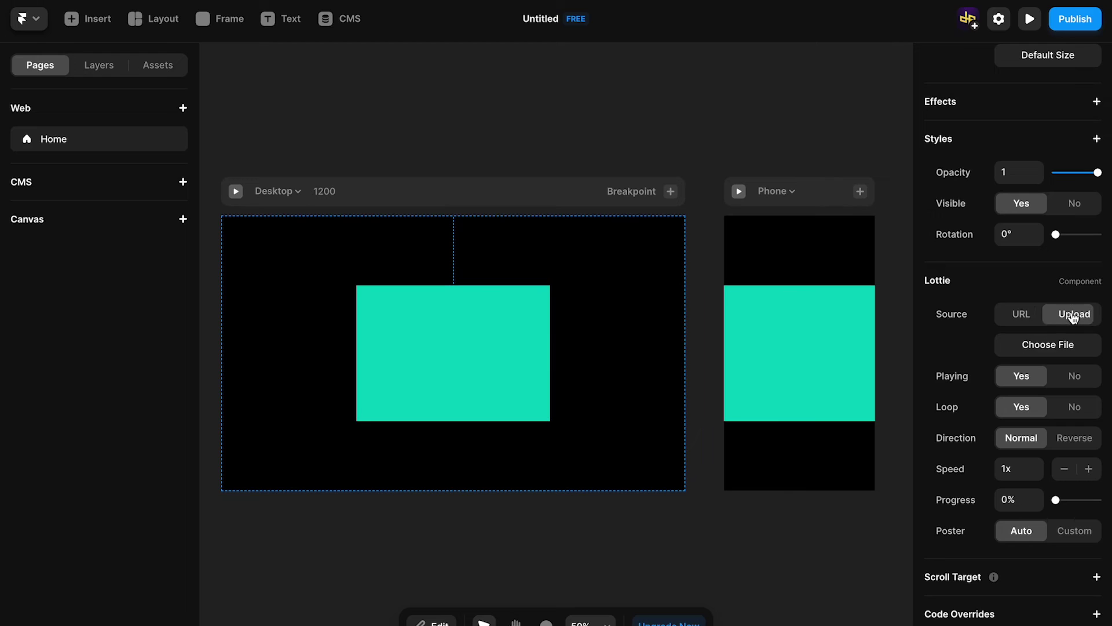
pyautogui.click(1025, 317)
pyautogui.click(1081, 315)
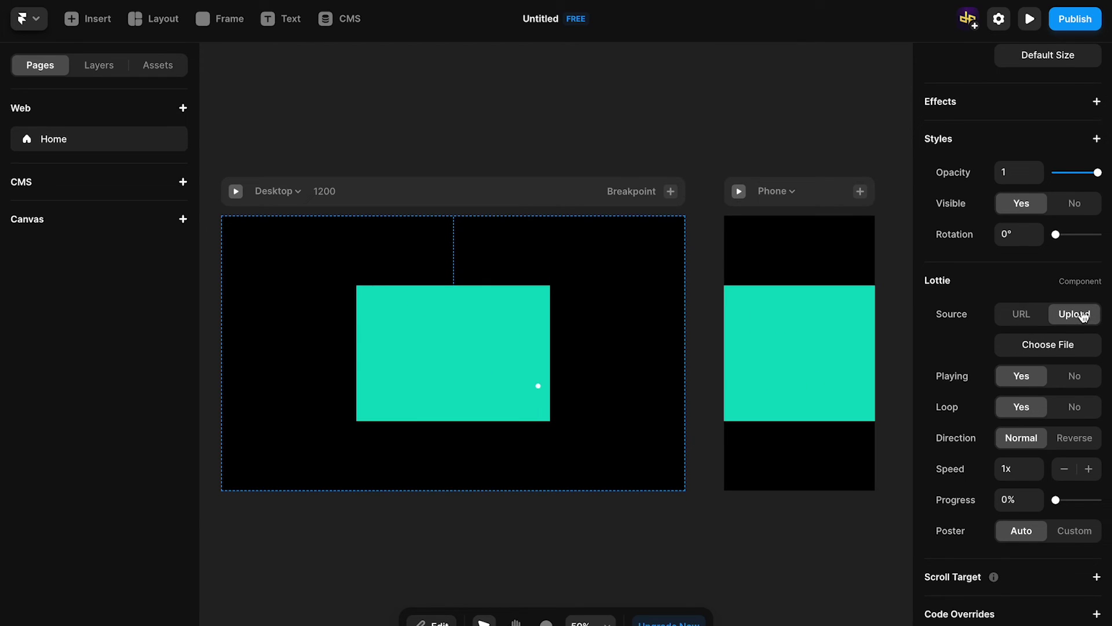
pyautogui.click(1054, 351)
pyautogui.click(312, 305)
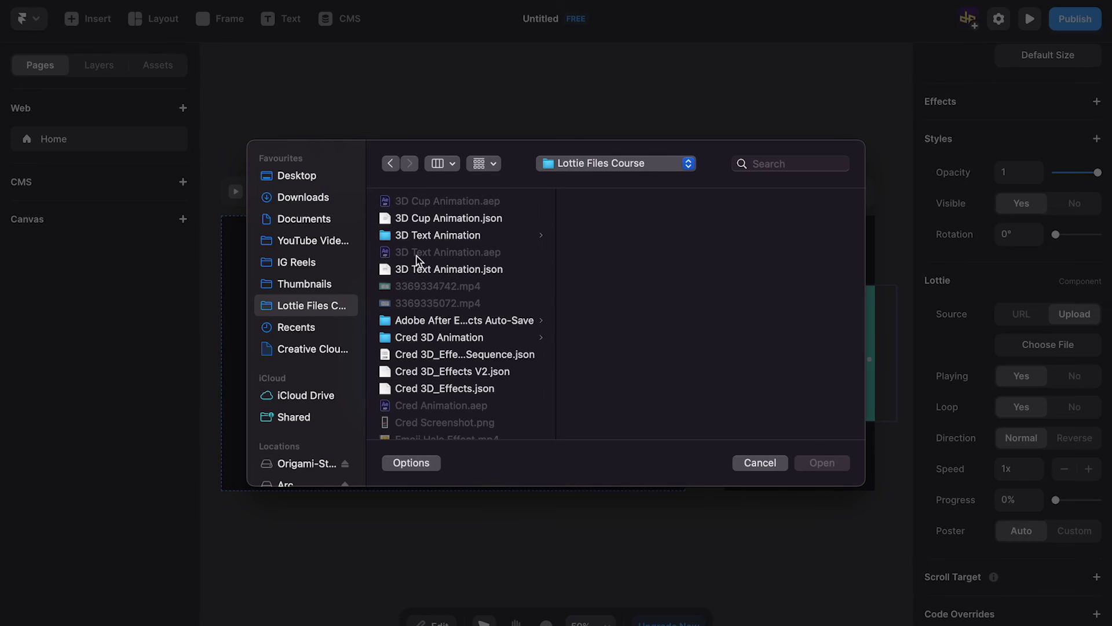
pyautogui.scroll(-3, 447, 286)
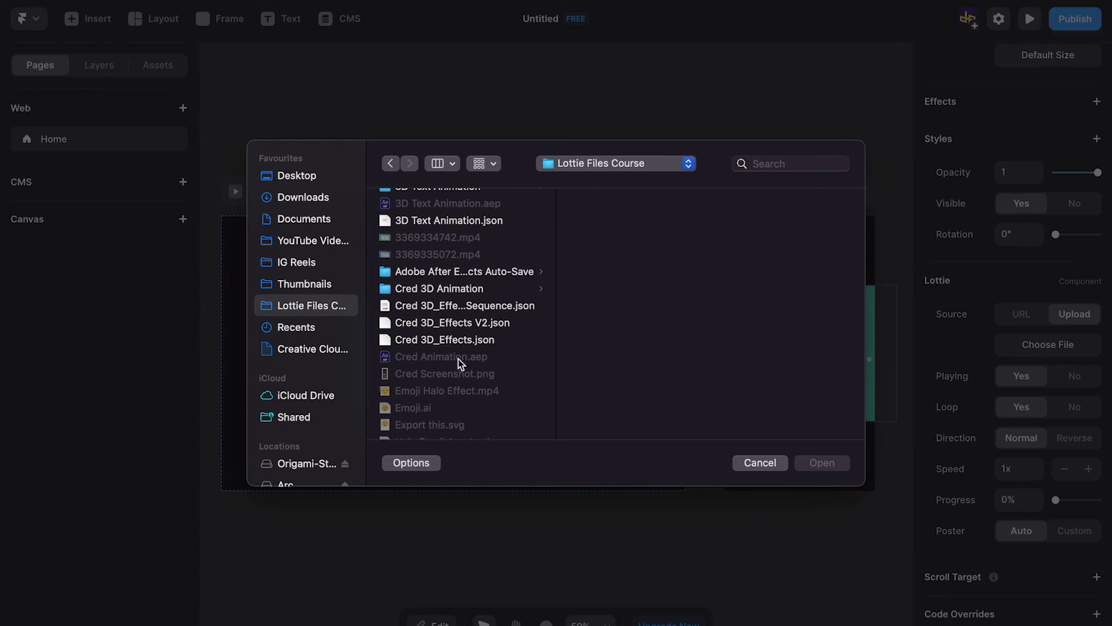
pyautogui.click(455, 307)
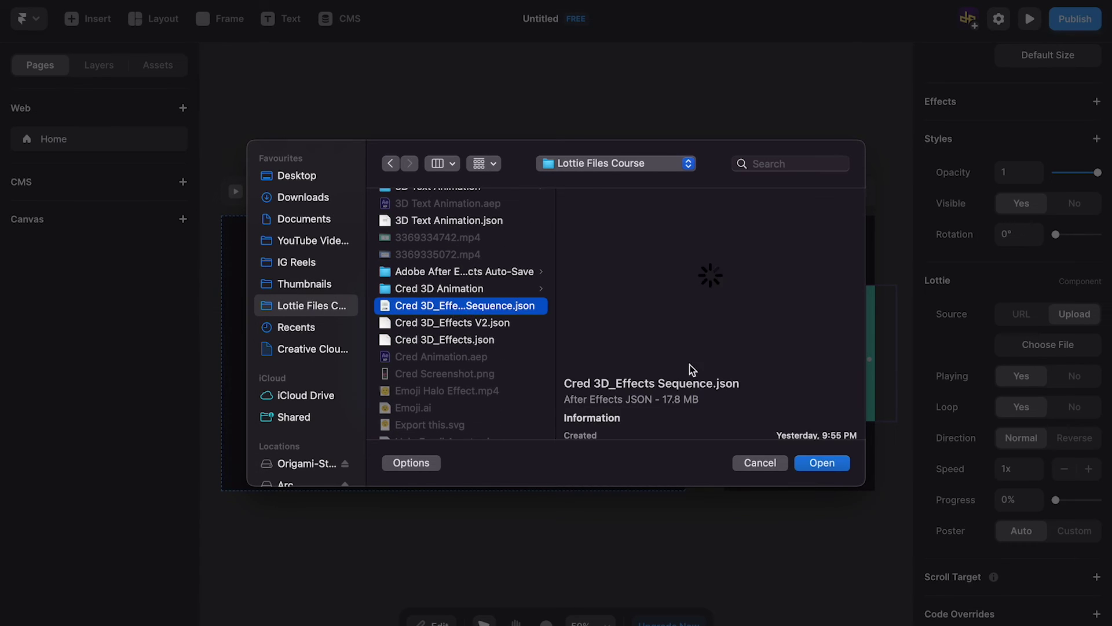
pyautogui.click(819, 462)
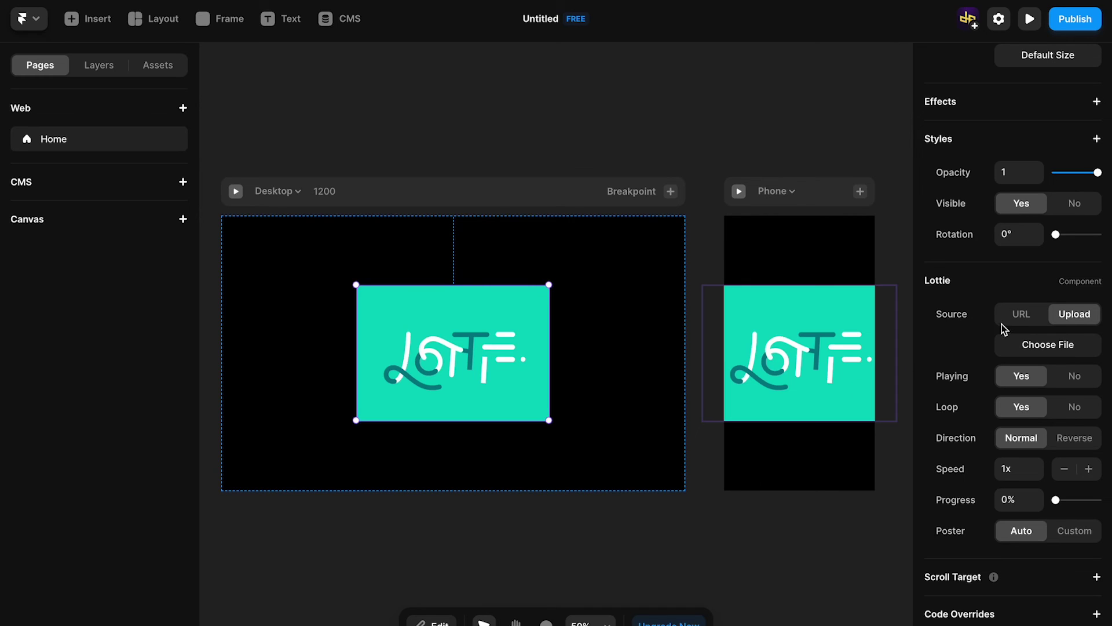
pyautogui.click(1021, 315)
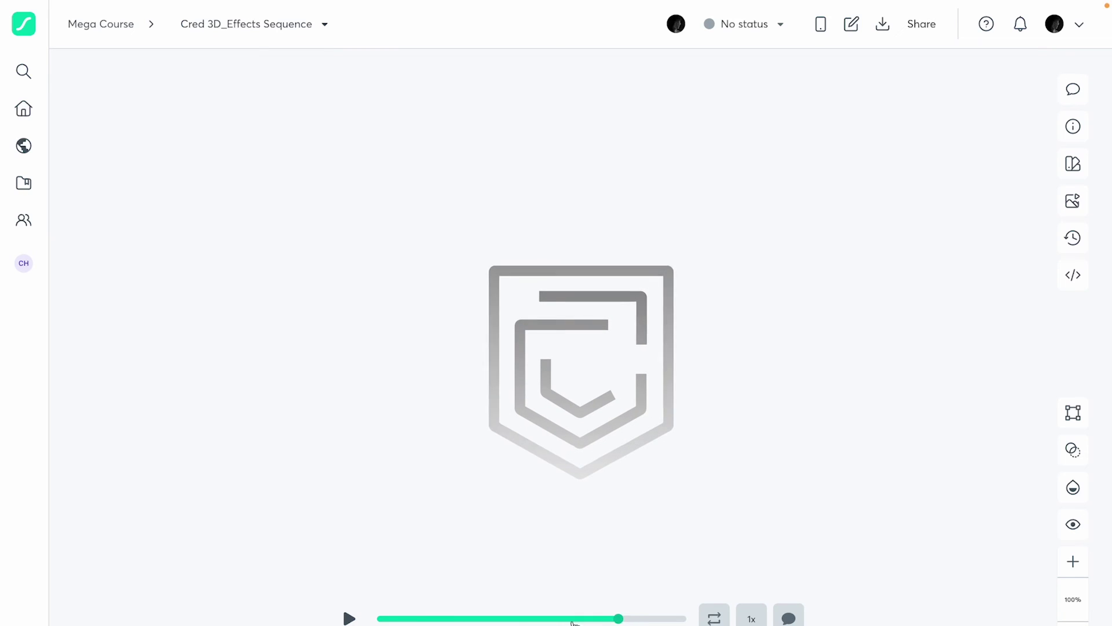
# Switch to LottieFiles, scrub the Cred 3D_Effects Sequence animation forward, and check its information and sharing options
pyautogui.moveTo(572, 623); pyautogui.dragTo(630, 619)
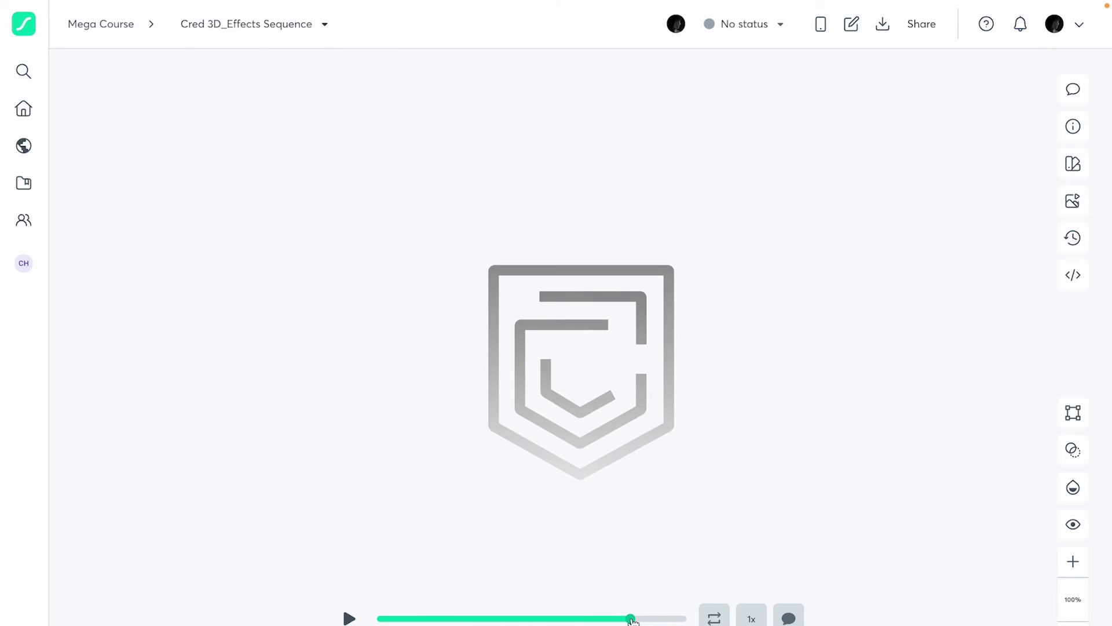
pyautogui.click(1075, 127)
pyautogui.click(1085, 76)
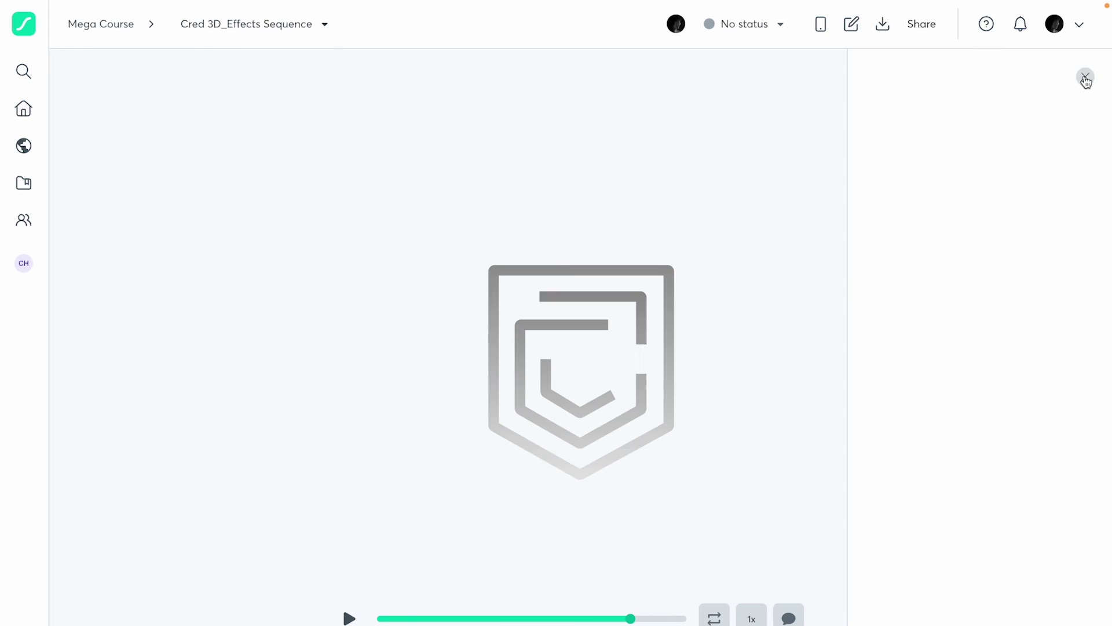
pyautogui.click(922, 26)
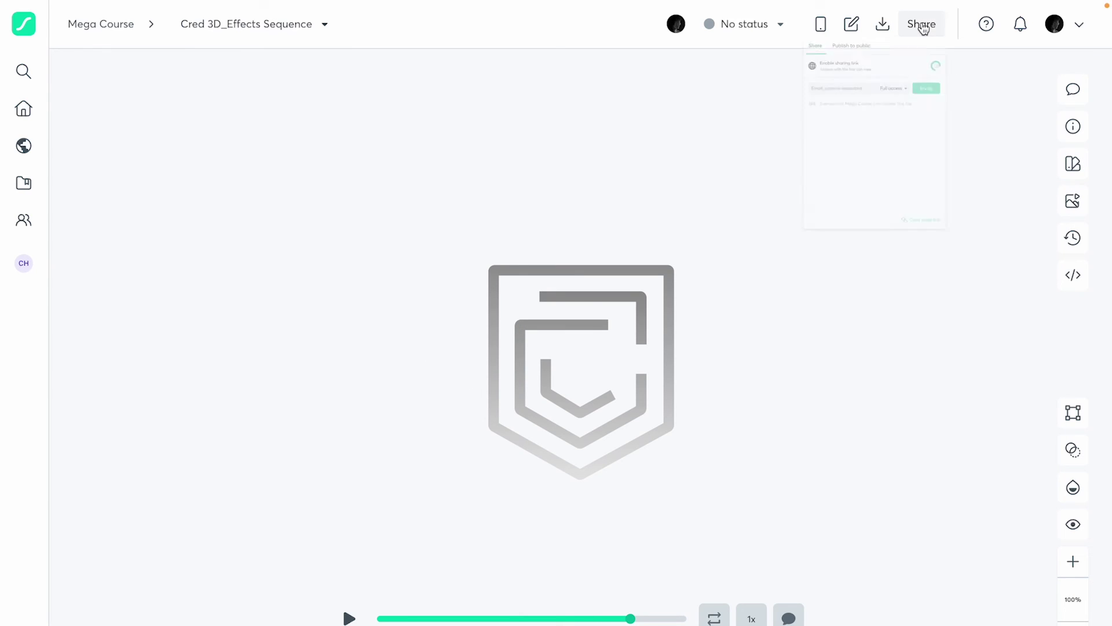
# Enable the animation's asset link in Handoff & Embed, copy the link for the current version, and pause the playback
pyautogui.click(1058, 302)
pyautogui.click(1068, 283)
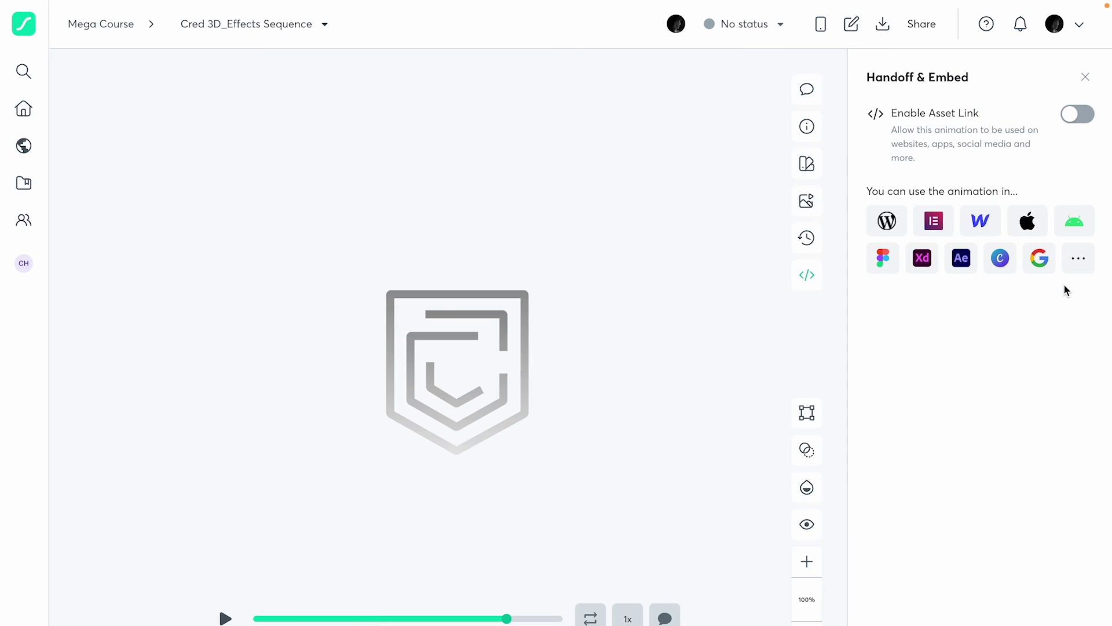
pyautogui.click(1068, 118)
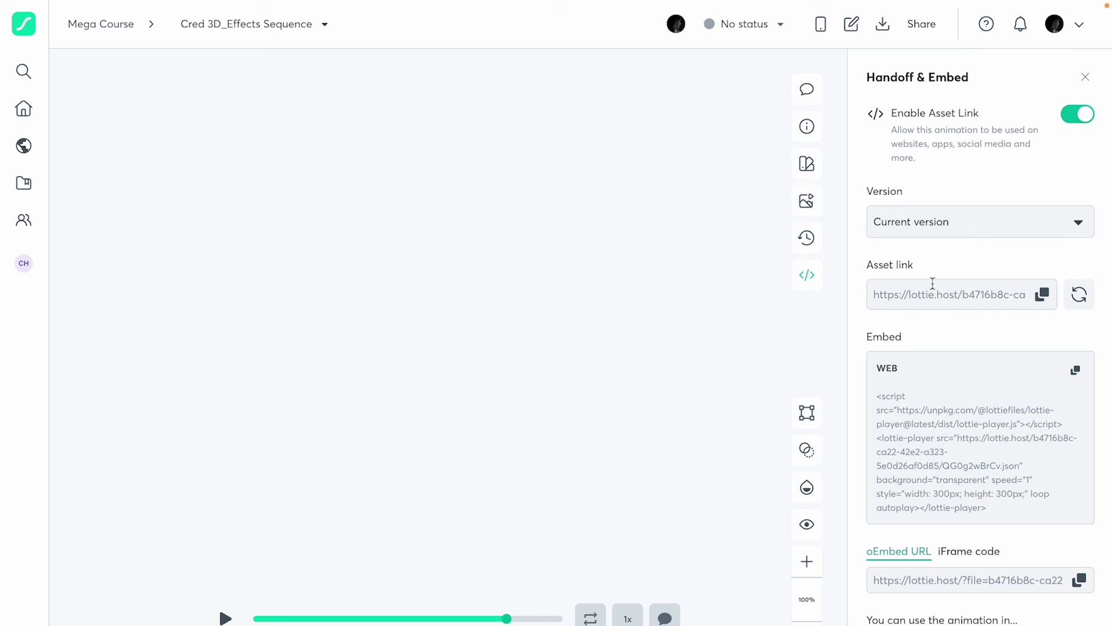
pyautogui.click(1043, 294)
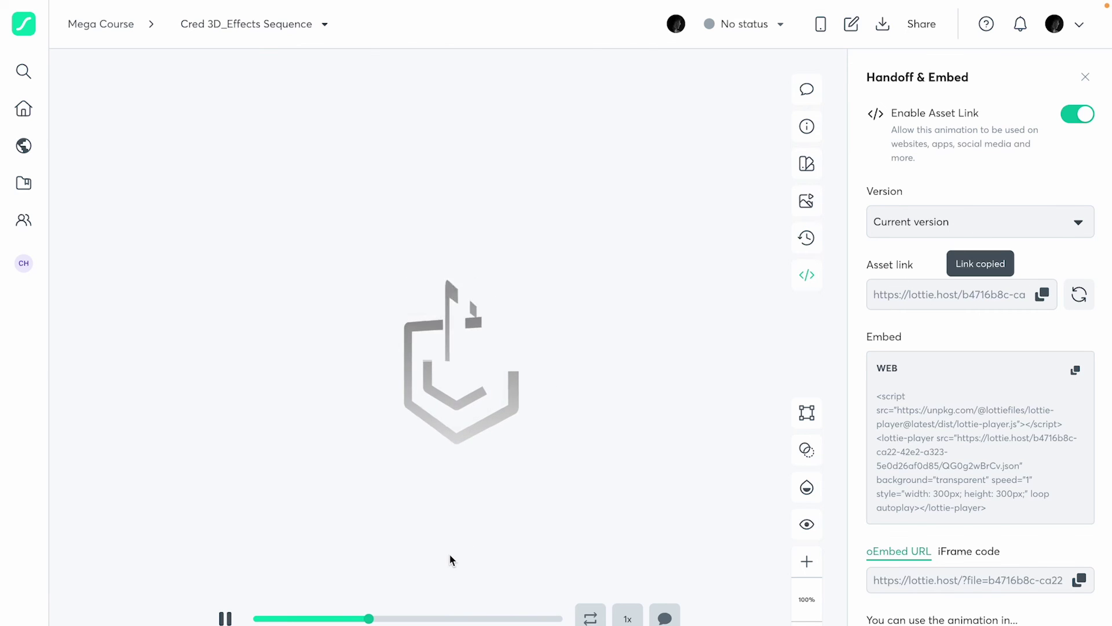
pyautogui.click(225, 618)
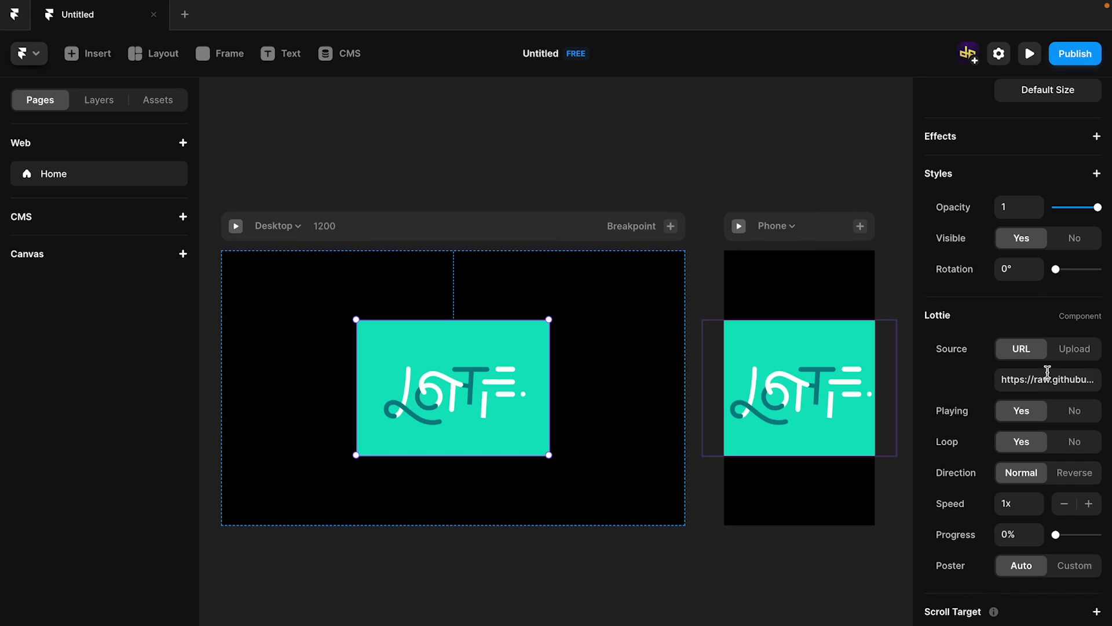
# Switch to Framer, set the Lottie component's source URL to the copied lottie.host asset link, and deselect the component
pyautogui.click(1048, 371)
pyautogui.hotkey('ctrl', 'v')
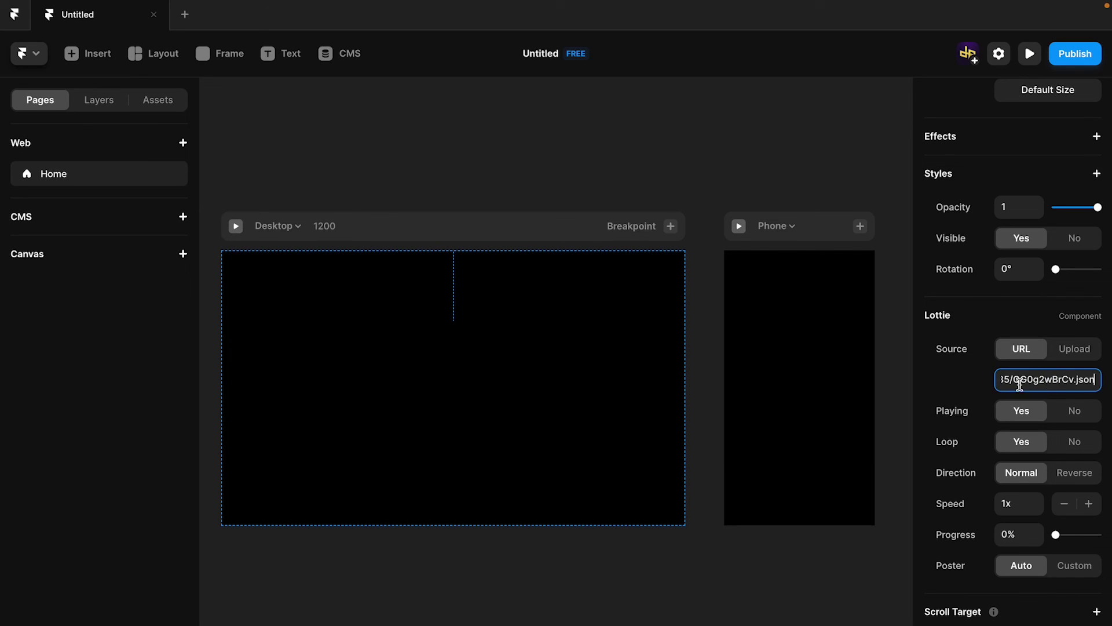
pyautogui.press('Return')
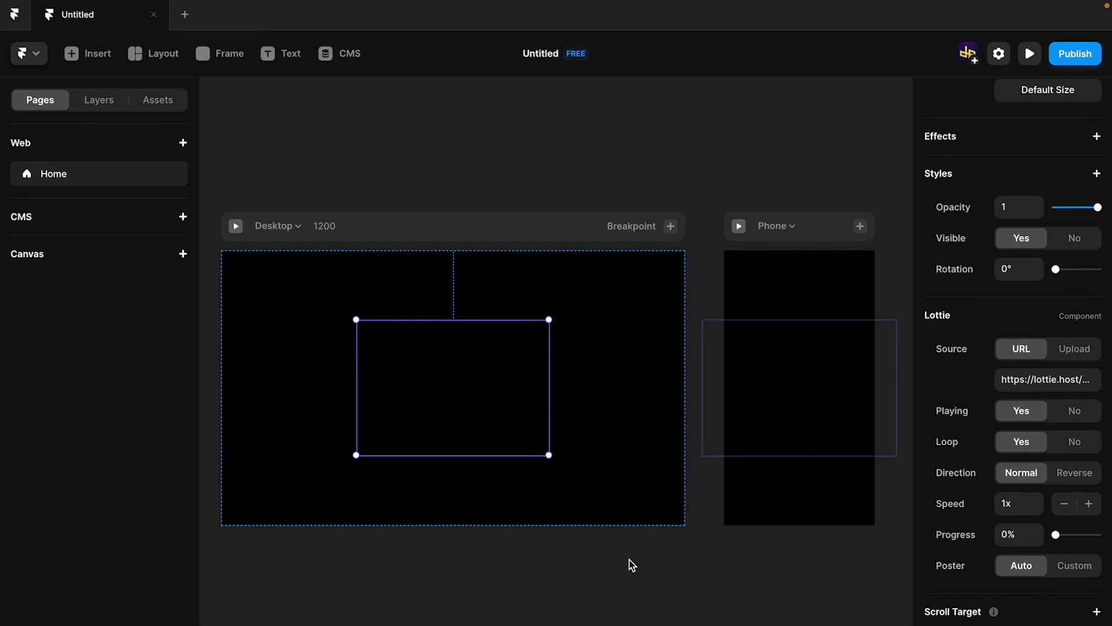
pyautogui.click(632, 565)
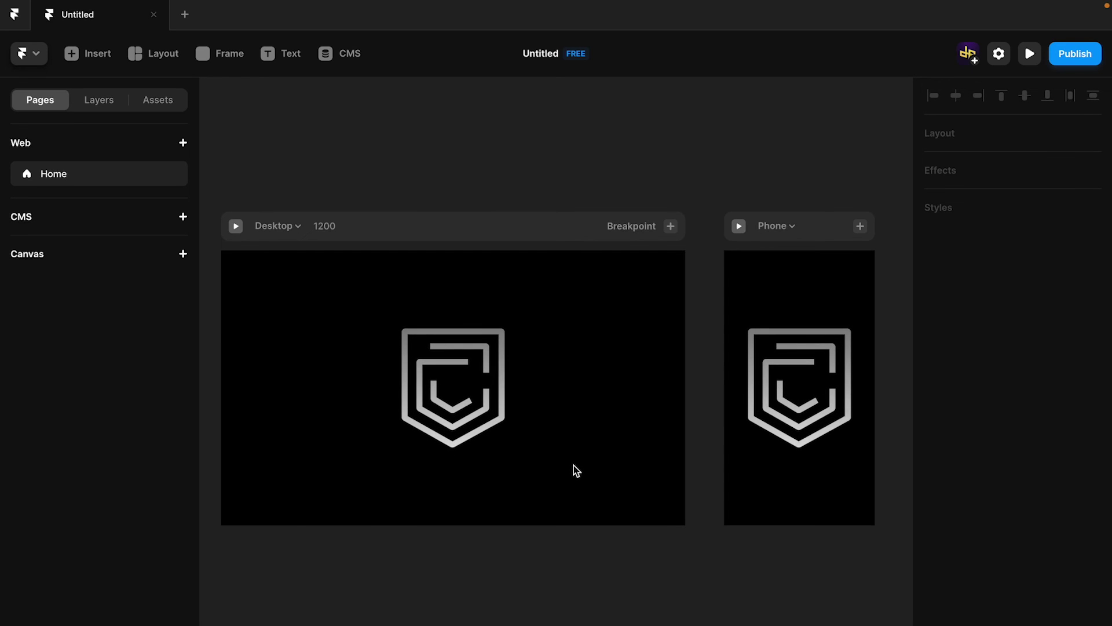
# Preview the page with the Lottie animation and narrow the responsive preview to about 404 wide
pyautogui.click(478, 396)
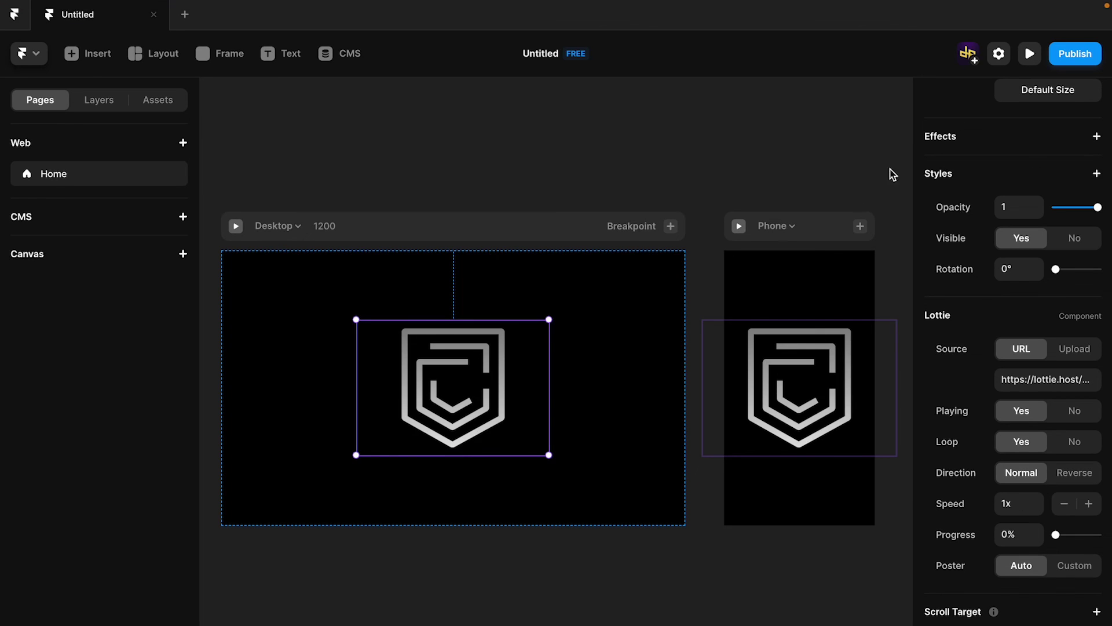
pyautogui.click(1030, 54)
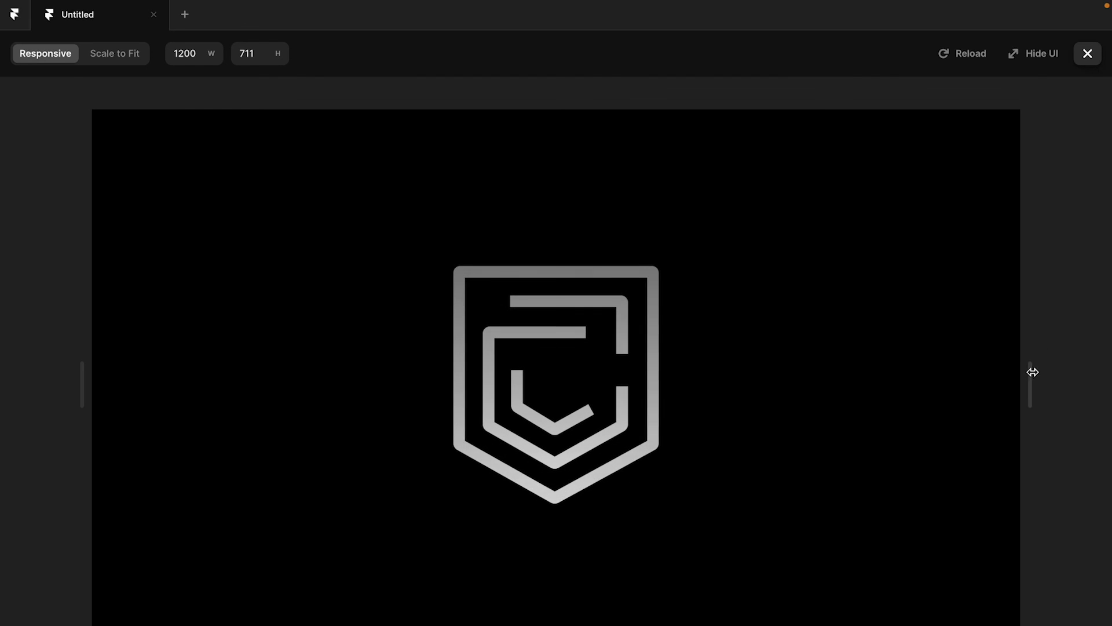
pyautogui.moveTo(1031, 372); pyautogui.dragTo(732, 400)
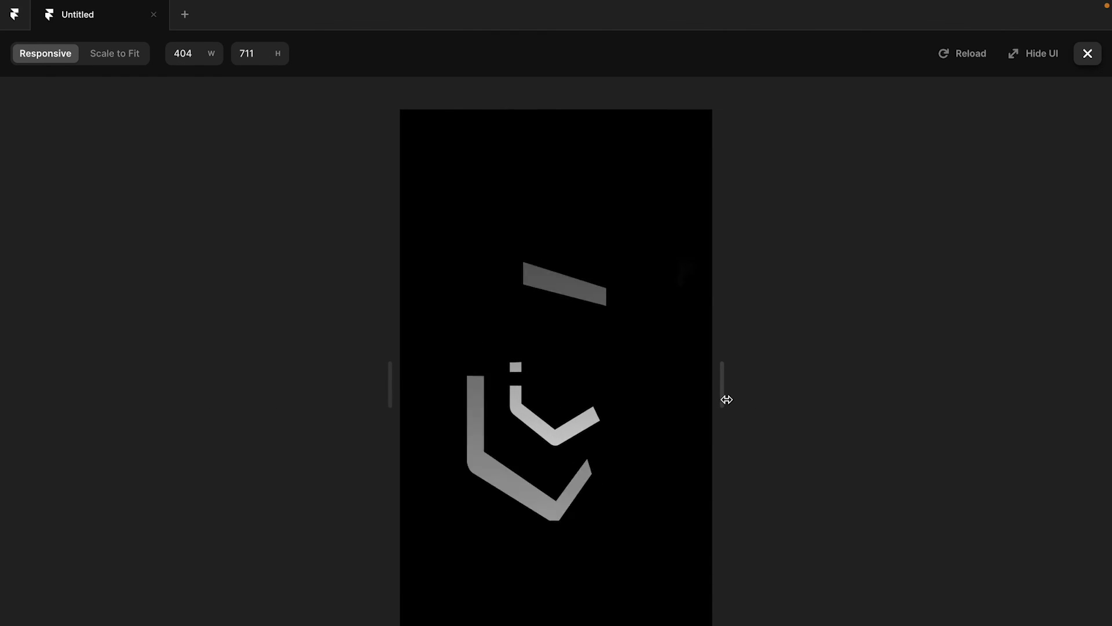